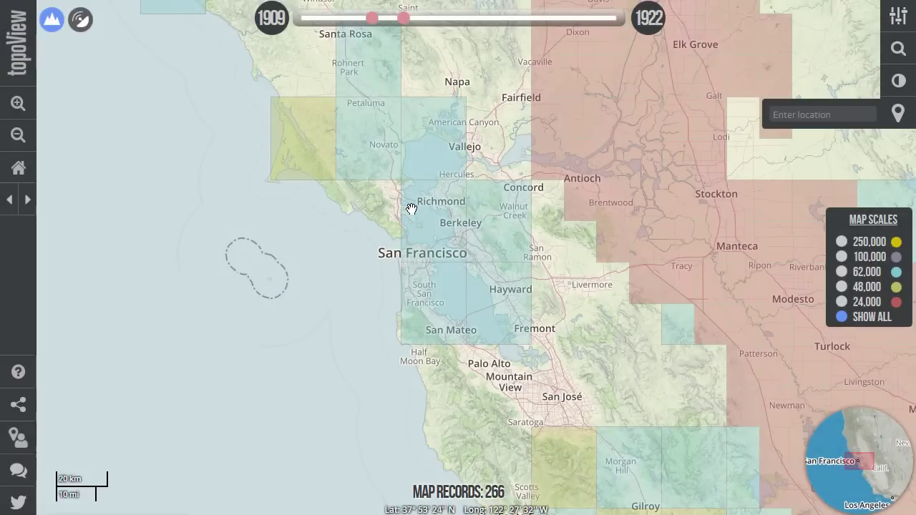
Step: Pan the map across the San Francisco and Sacramento region of northern California
{"action": "left_click_drag", "start_coordinate": [412, 208], "coordinate": [491, 348]}
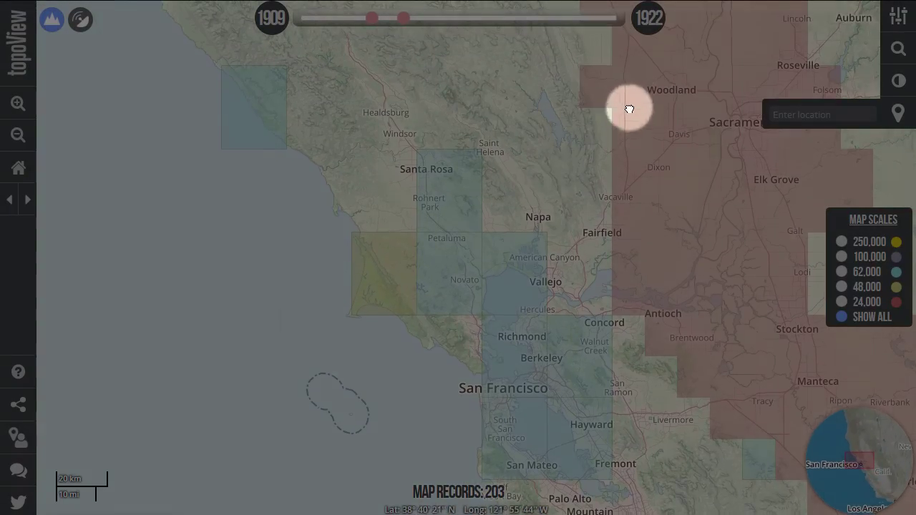
{"action": "left_click_drag", "start_coordinate": [629, 109], "coordinate": [515, 311]}
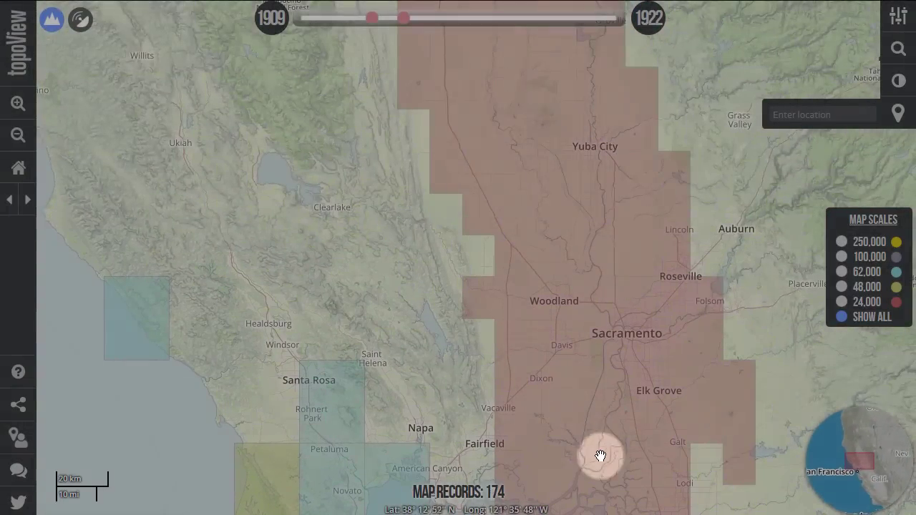
{"action": "left_click_drag", "start_coordinate": [597, 455], "coordinate": [484, 212]}
{"action": "left_click_drag", "start_coordinate": [401, 360], "coordinate": [575, 268]}
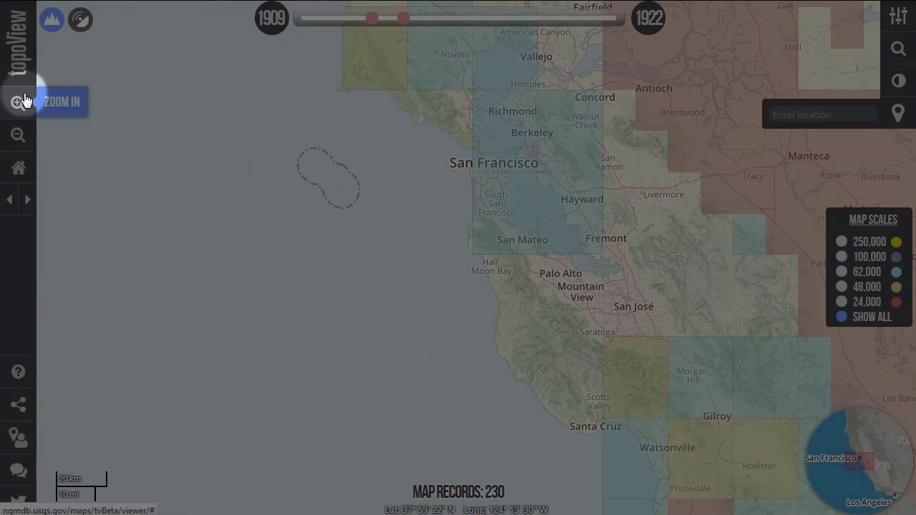
Step: Zoom the map in by two levels, and zoom back out by two levels
{"action": "left_click", "coordinate": [24, 100]}
{"action": "left_click", "coordinate": [23, 101]}
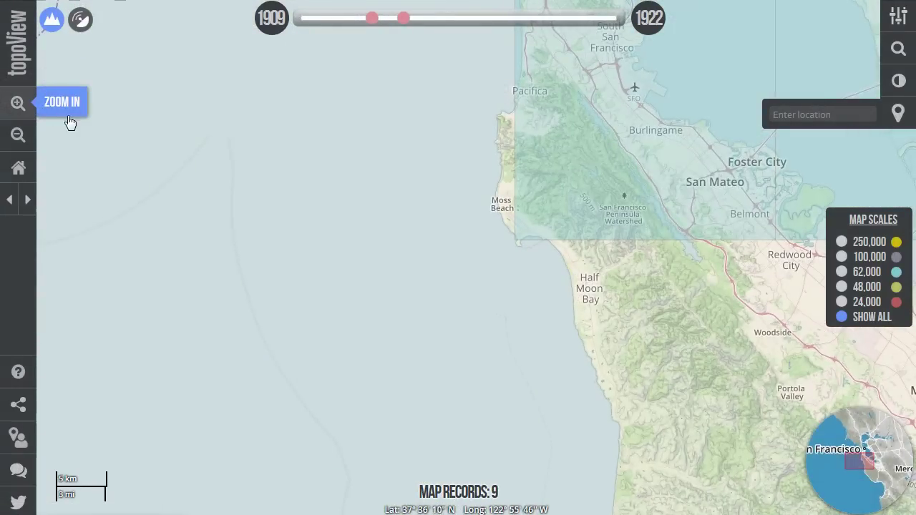
{"action": "left_click", "coordinate": [30, 136]}
{"action": "left_click", "coordinate": [31, 135]}
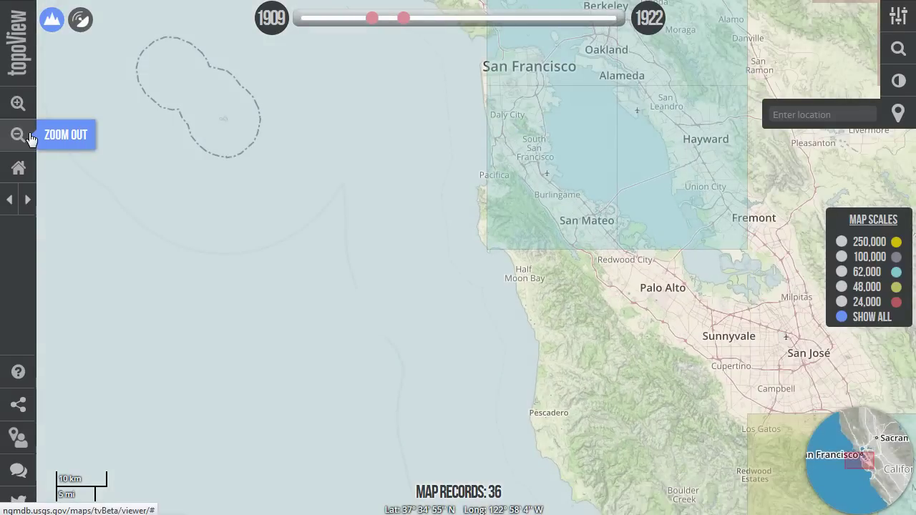
Step: Zoom the map to boxes drawn around San Francisco until the city fills the view
{"action": "left_click_drag", "start_coordinate": [246, 206], "coordinate": [395, 281]}
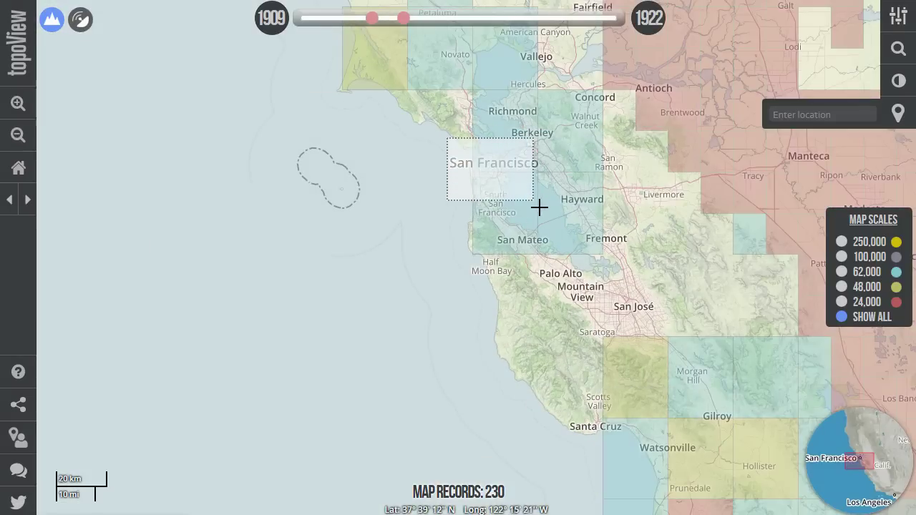
{"action": "left_click_drag", "start_coordinate": [544, 211], "coordinate": [544, 211]}
{"action": "left_click_drag", "start_coordinate": [391, 173], "coordinate": [511, 253]}
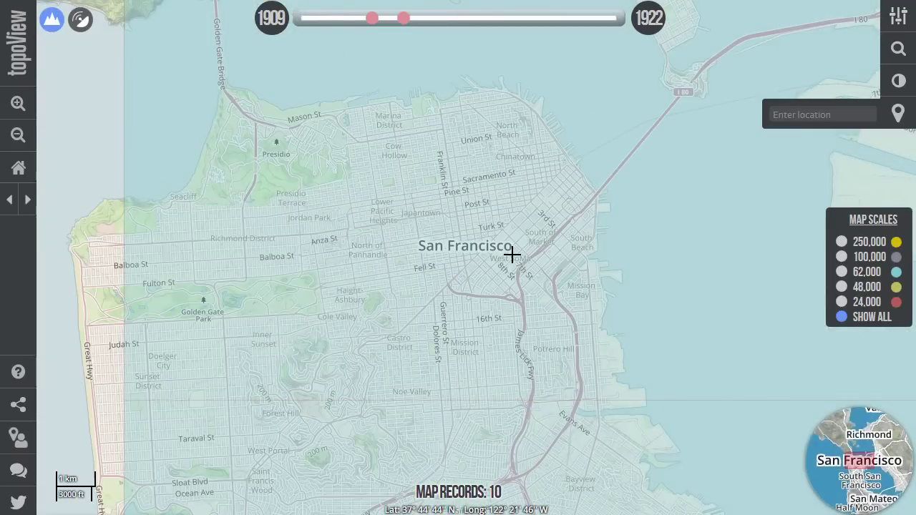
Step: Go back to the previous map extent, forward to the following one, and return to the home view
{"action": "left_click", "coordinate": [10, 204]}
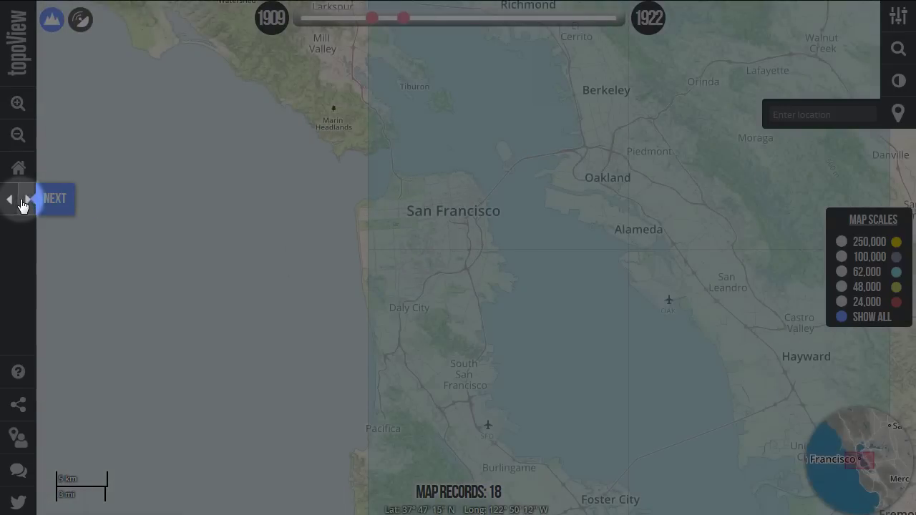
{"action": "left_click", "coordinate": [23, 202]}
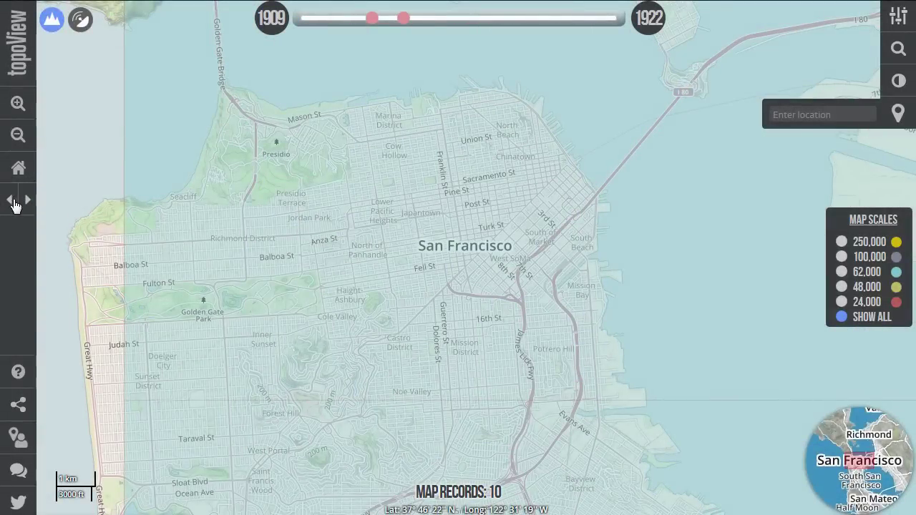
{"action": "left_click", "coordinate": [20, 168]}
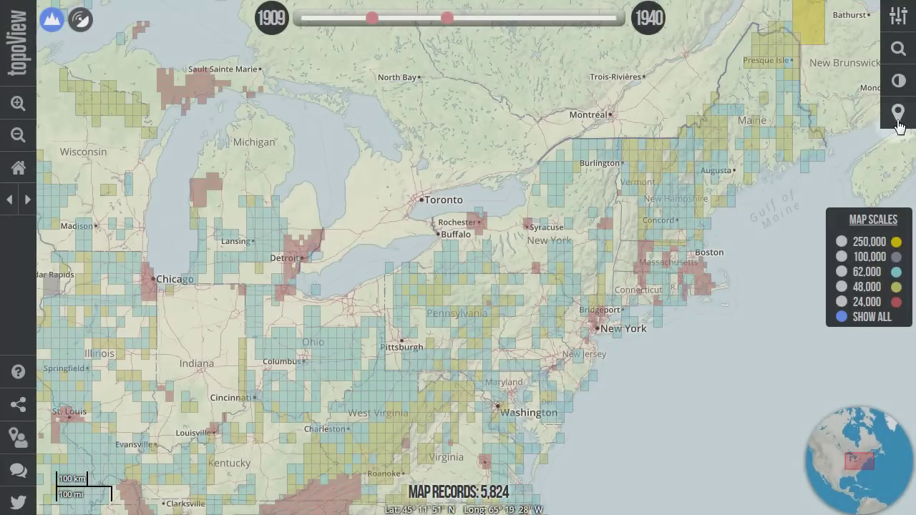
Step: Search the map for the location falls church va, for a ZIP code and for a street address
{"action": "left_click", "coordinate": [899, 118]}
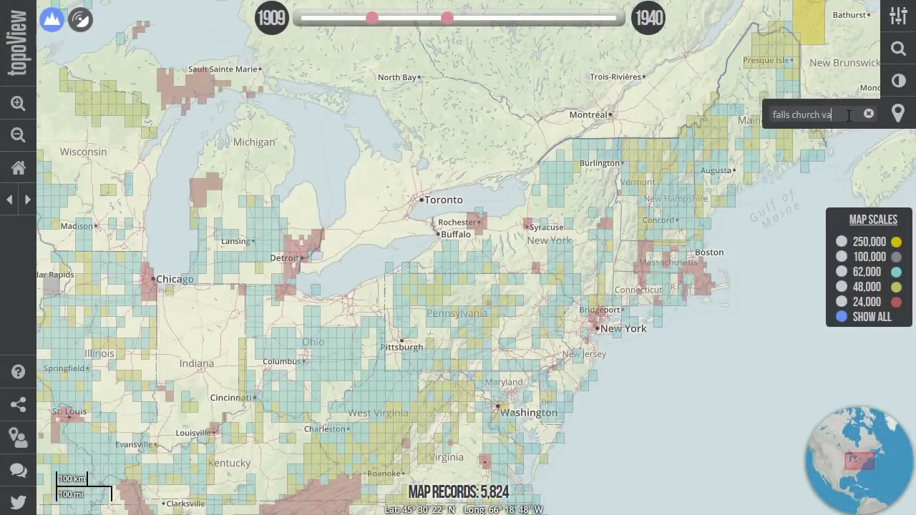
{"action": "key", "text": "Return"}
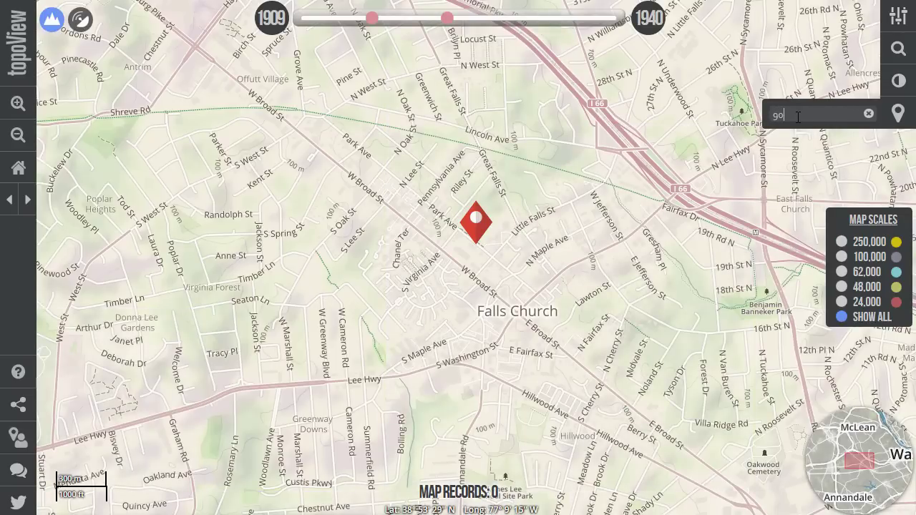
{"action": "key", "text": "Return"}
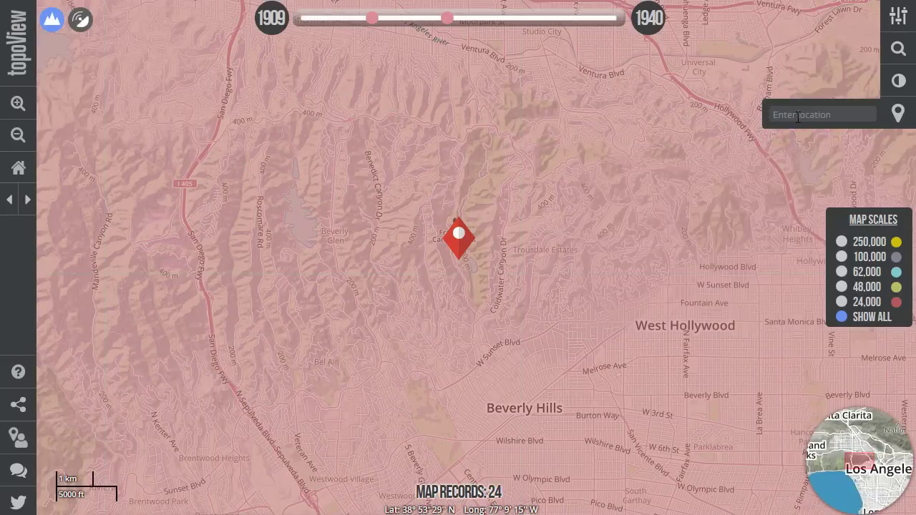
{"action": "type", "text": "1600 Pennsylvania Av"}
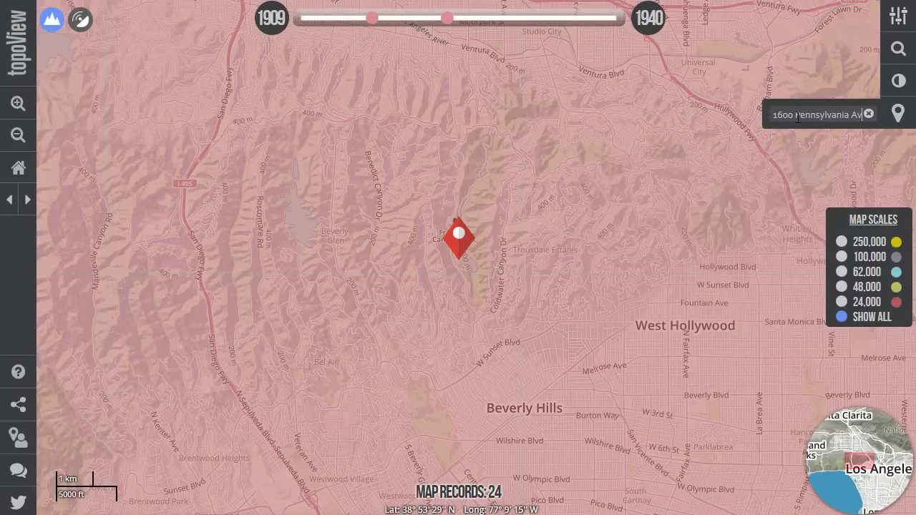
{"action": "key", "text": "Return"}
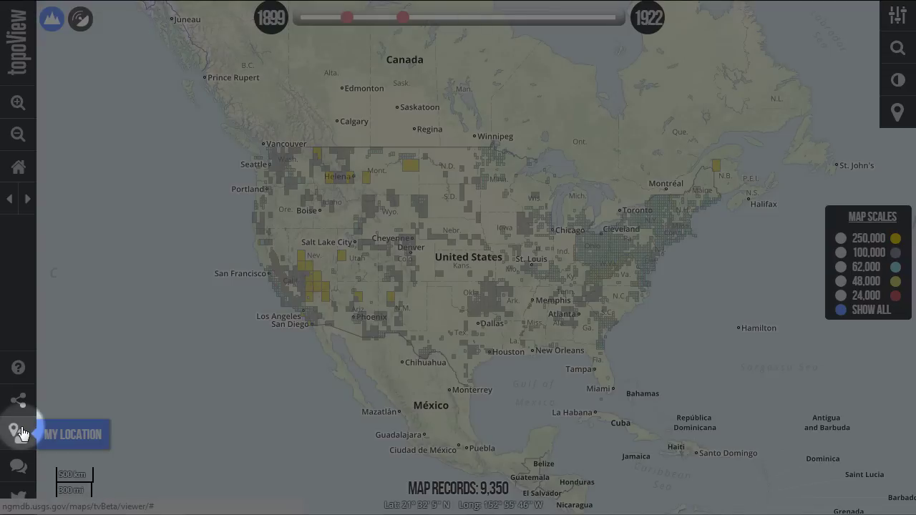
Step: Show the computer's current location on the map, allowing the site to use it
{"action": "left_click", "coordinate": [22, 433]}
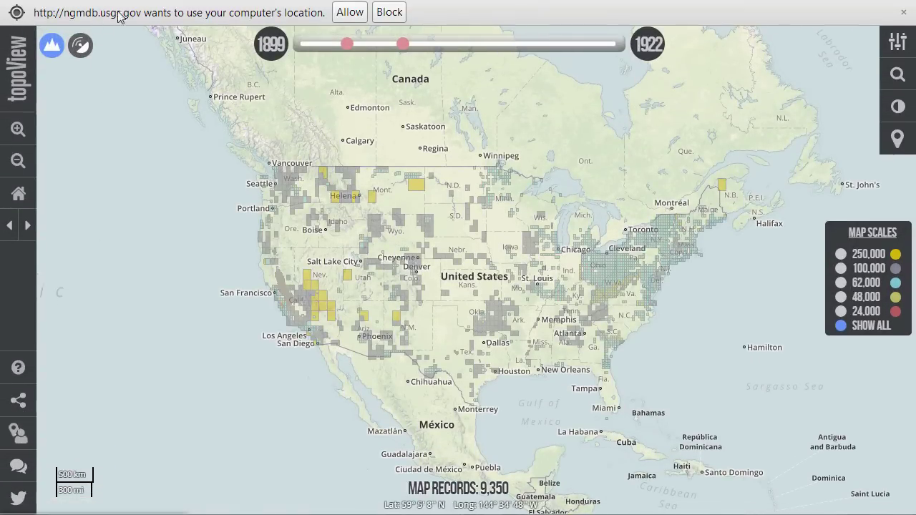
{"action": "left_click", "coordinate": [341, 12]}
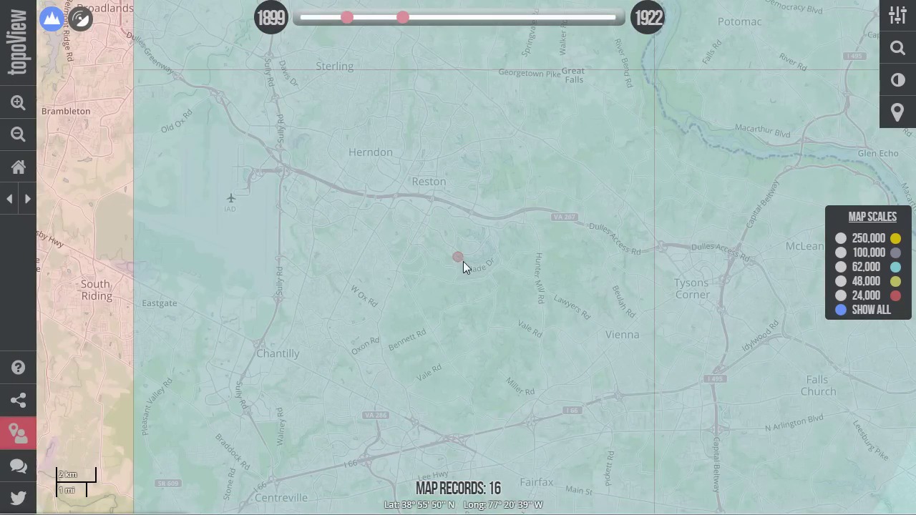
{"action": "scroll", "coordinate": [492, 295], "scroll_direction": "down", "scroll_amount": 3}
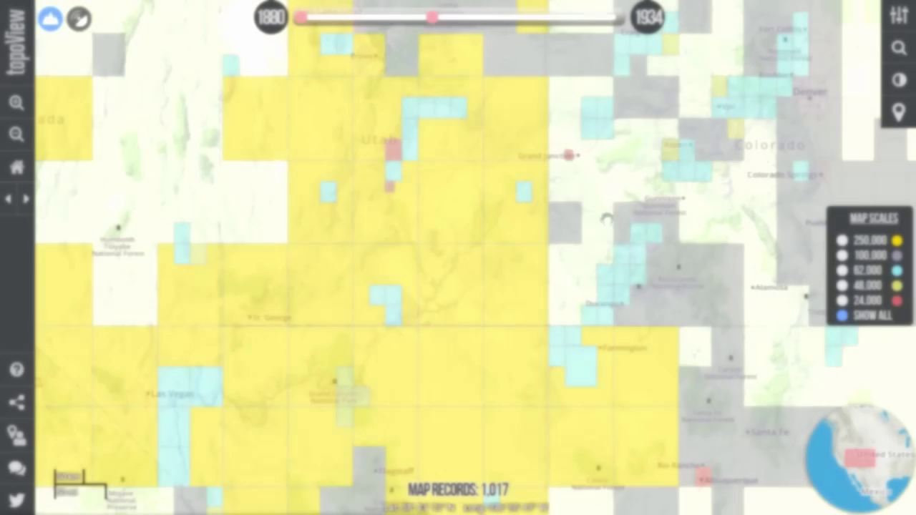
Step: View the records of several Utah and Colorado map cells, including Abajo, Castlegate, Glenwood Springs, San Cristobal, Paradox Valley, Gold Hill and Fish Springs
{"action": "left_click", "coordinate": [508, 288]}
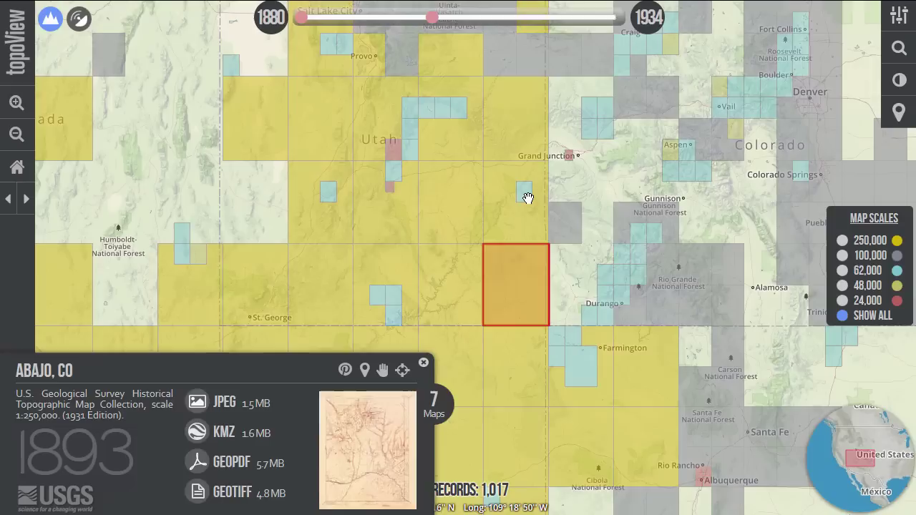
{"action": "left_click", "coordinate": [526, 195]}
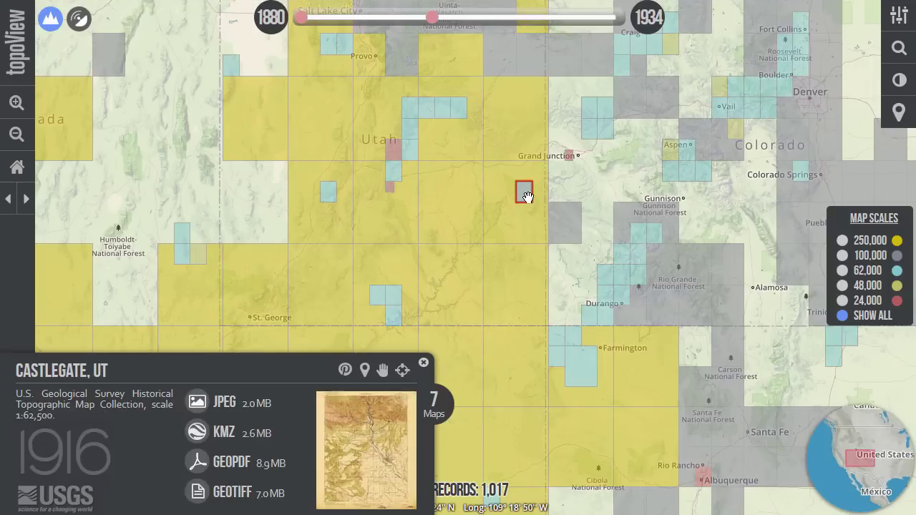
{"action": "left_click", "coordinate": [656, 111]}
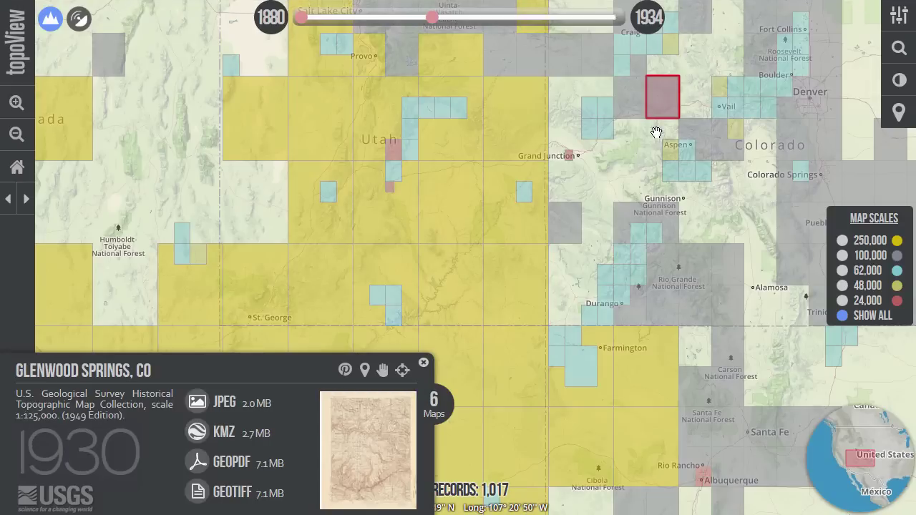
{"action": "left_click", "coordinate": [666, 269]}
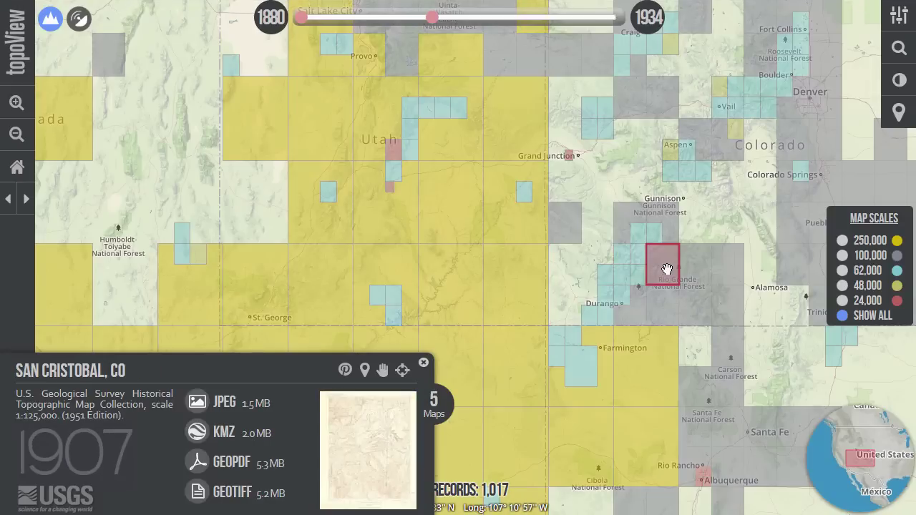
{"action": "left_click", "coordinate": [570, 230]}
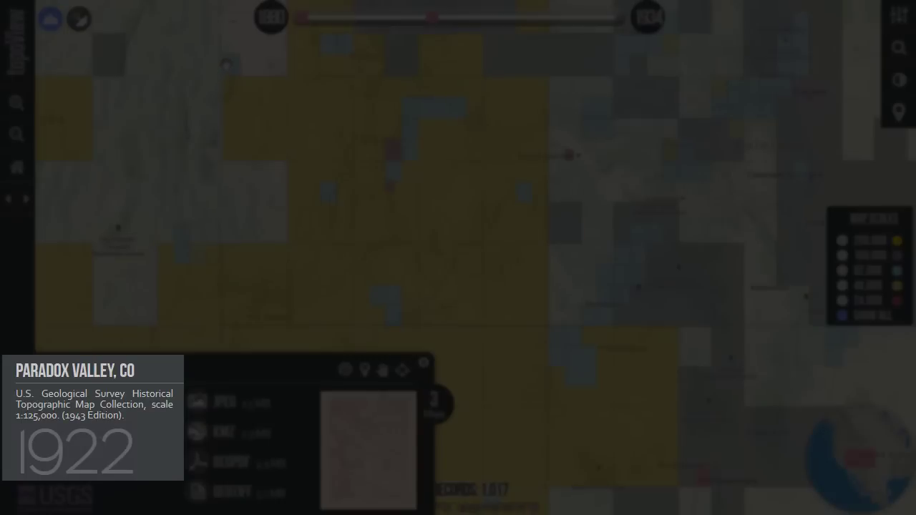
{"action": "left_click", "coordinate": [228, 65]}
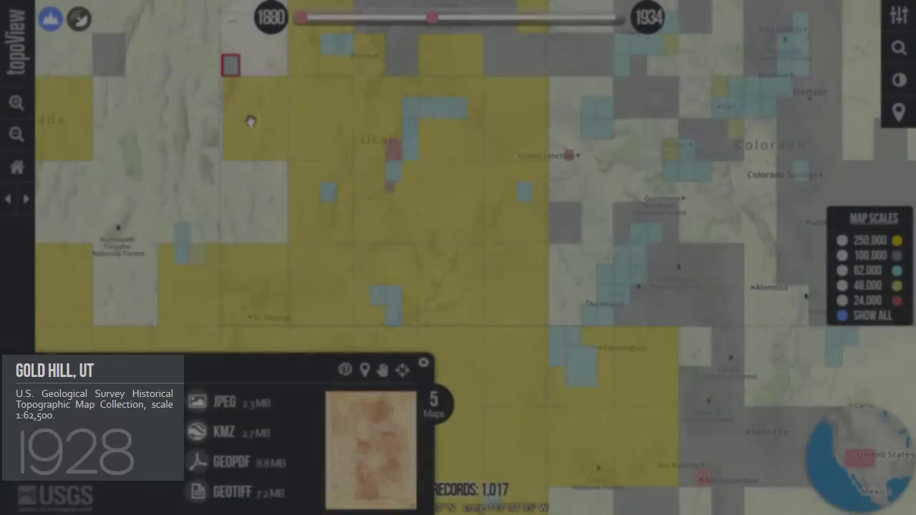
{"action": "left_click", "coordinate": [250, 141]}
Step: Open the San Francisco, CA map record from the grid cell covering Berkeley
{"action": "scroll", "coordinate": [220, 301], "scroll_direction": "down", "scroll_amount": 2}
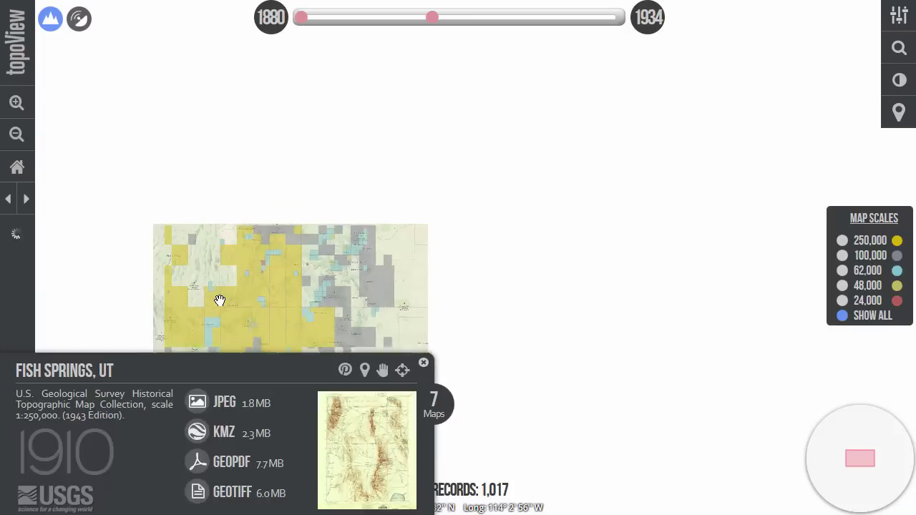
{"action": "scroll", "coordinate": [111, 311], "scroll_direction": "up", "scroll_amount": 3}
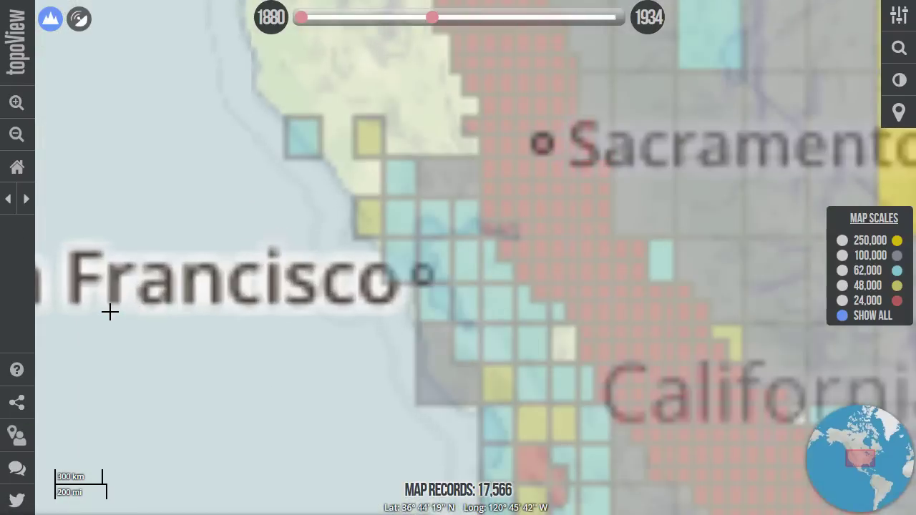
{"action": "left_click", "coordinate": [433, 270]}
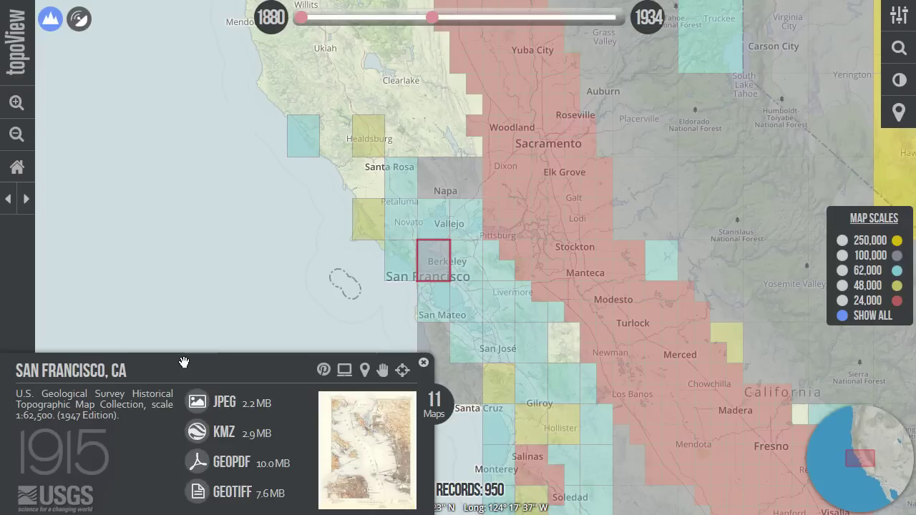
Step: Check the San Francisco map's download formats, request its KMZ file and cancel the download
{"action": "mouse_move", "coordinate": [225, 407]}
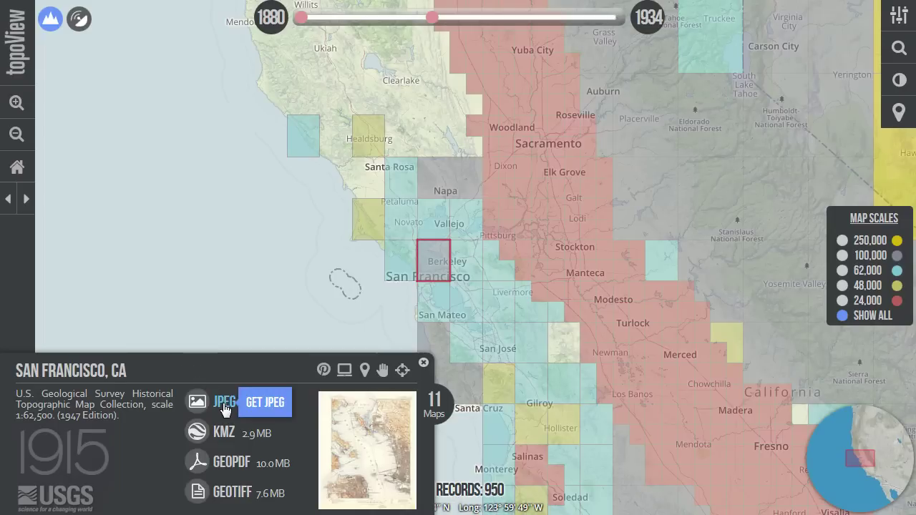
{"action": "mouse_move", "coordinate": [226, 436]}
{"action": "mouse_move", "coordinate": [227, 465]}
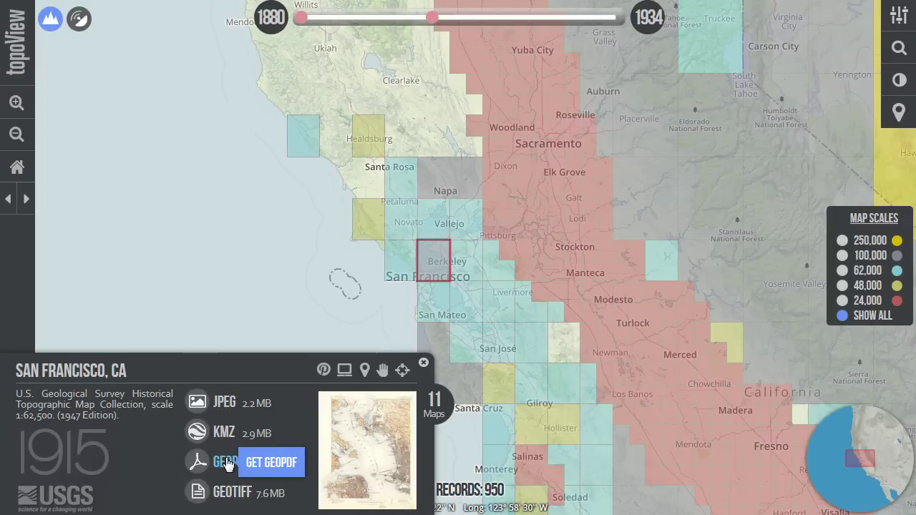
{"action": "mouse_move", "coordinate": [227, 494]}
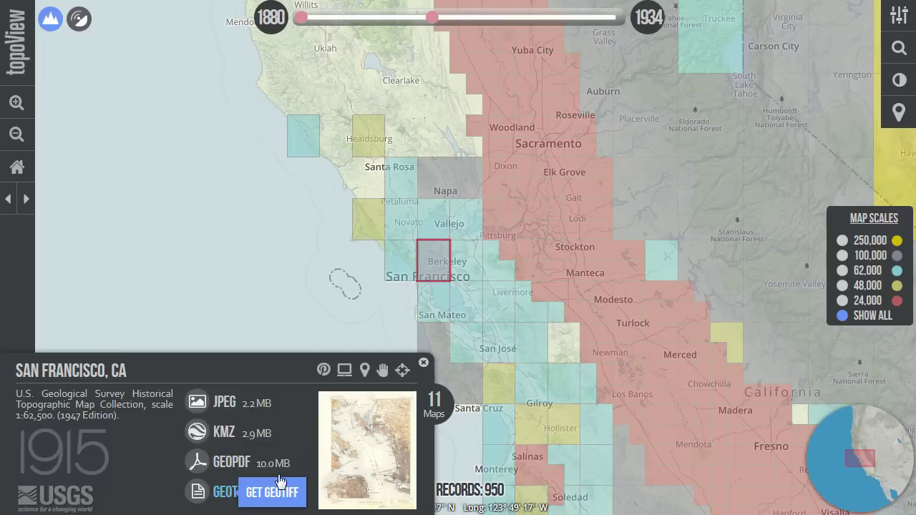
{"action": "left_click", "coordinate": [257, 433]}
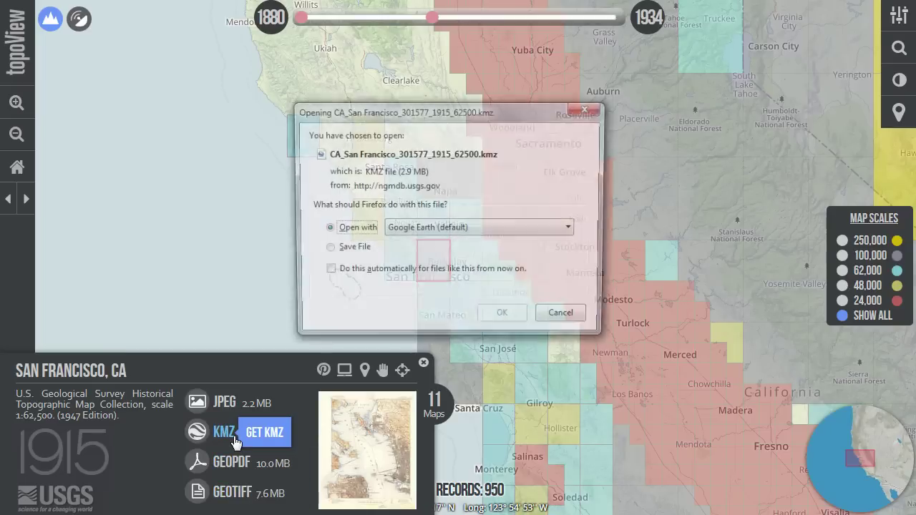
{"action": "left_click", "coordinate": [565, 318]}
Step: View the San Francisco map's full image in the browser and inspect the area from Richmond to Sobrante
{"action": "mouse_move", "coordinate": [414, 436]}
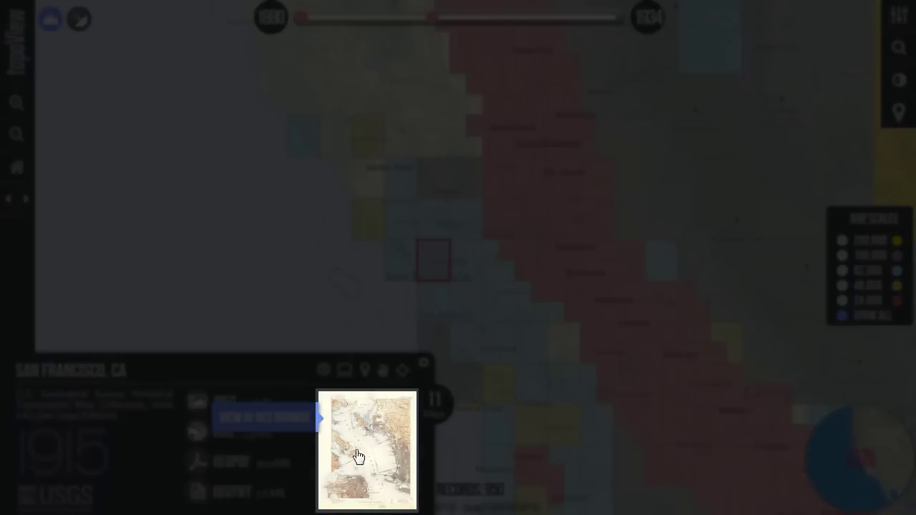
{"action": "left_click", "coordinate": [360, 447]}
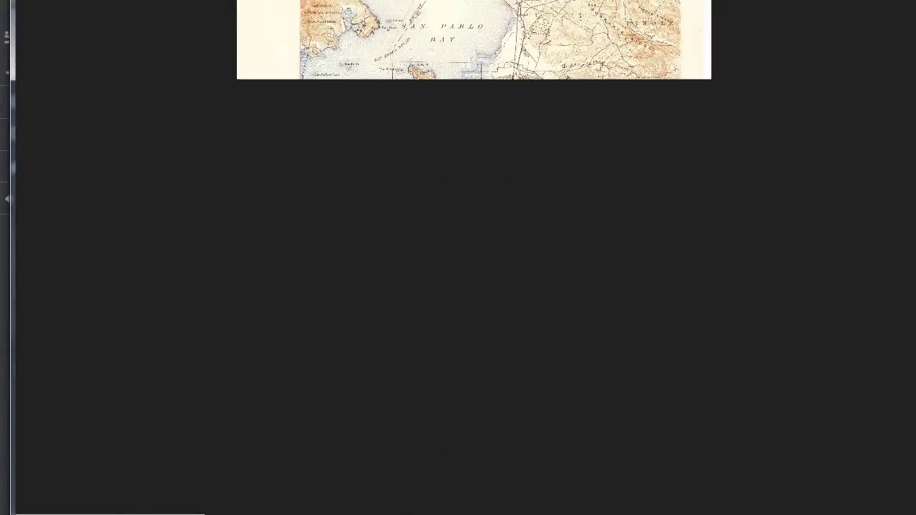
{"action": "left_click", "coordinate": [489, 123]}
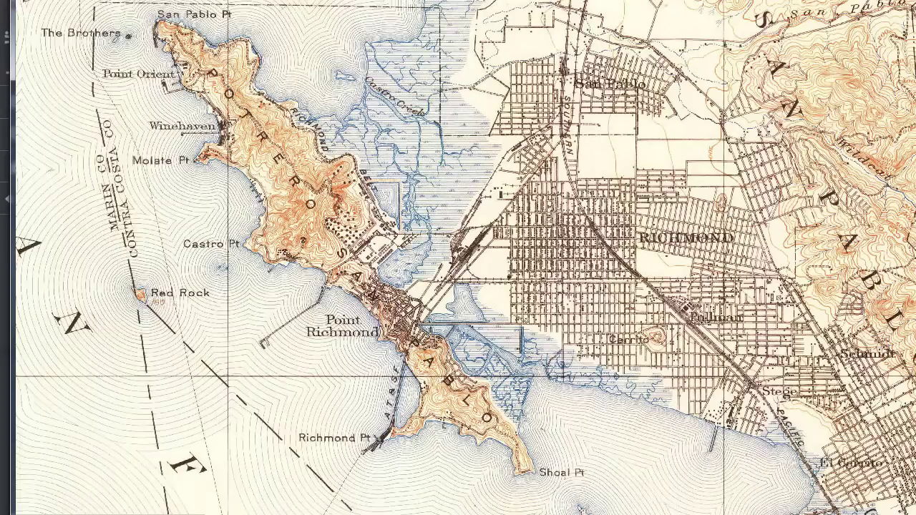
{"action": "scroll", "coordinate": [466, 258], "scroll_direction": "right", "scroll_amount": 5}
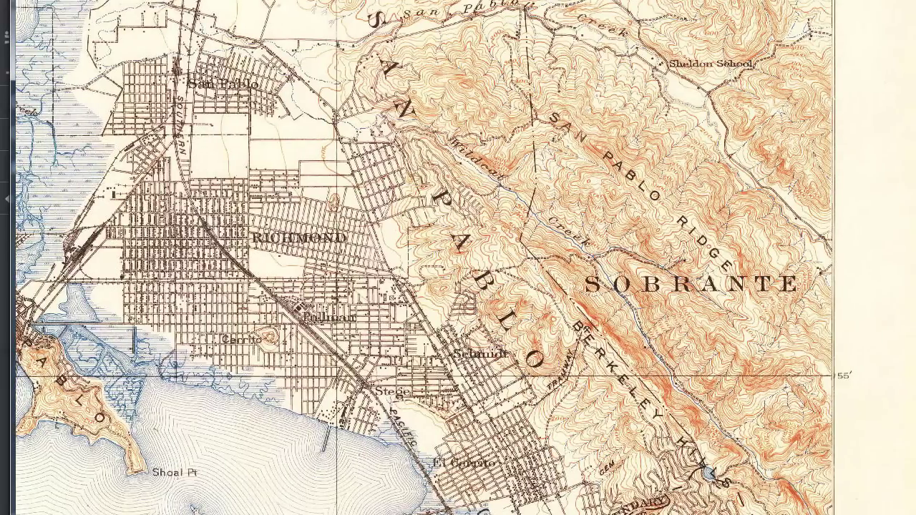
Step: Close the San Francisco map's full image and center the map on that record's cell
{"action": "key", "text": "ctrl+w"}
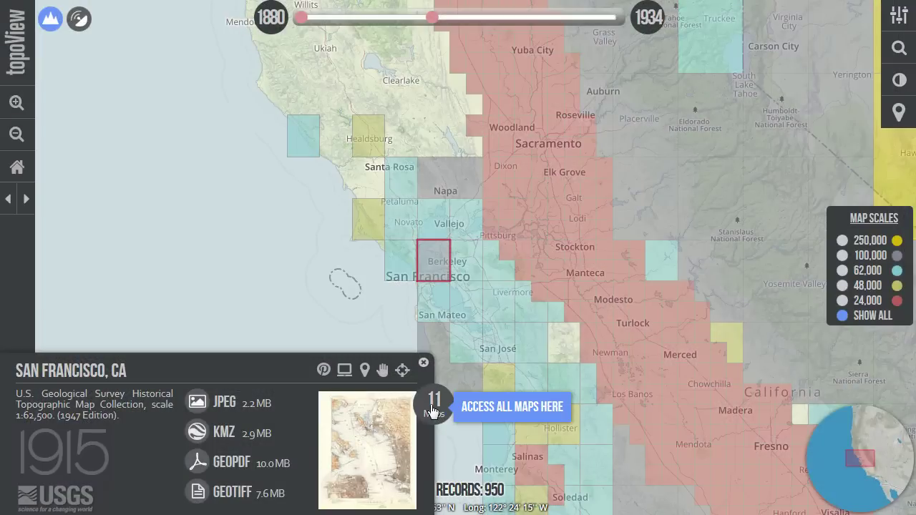
{"action": "left_click", "coordinate": [402, 370]}
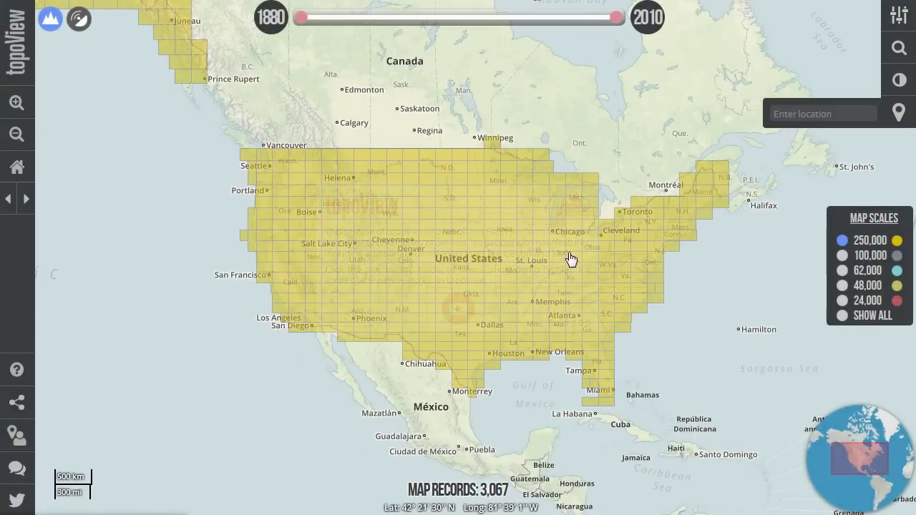
Step: Zoom in on the Ohio and West Virginia area and view the Charleston, Columbus and Huntington map records
{"action": "left_click_drag", "start_coordinate": [564, 241], "coordinate": [634, 300]}
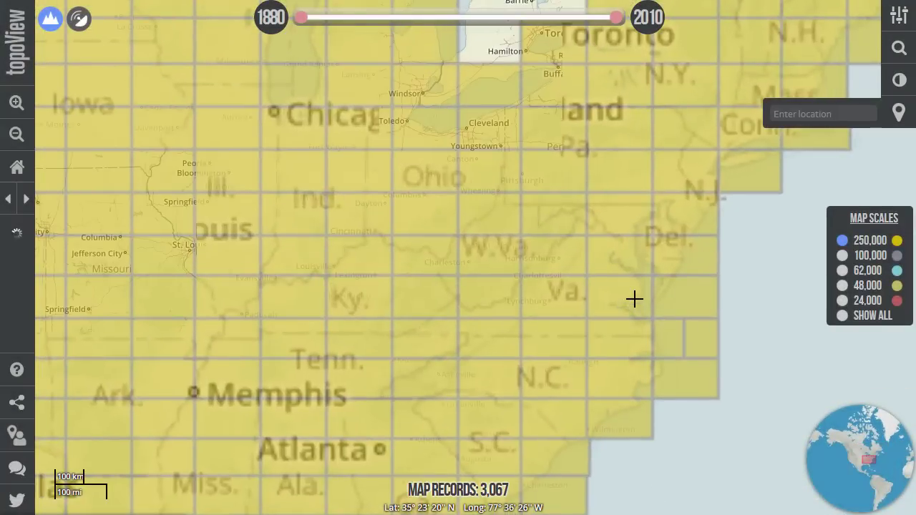
{"action": "double_click", "coordinate": [470, 265]}
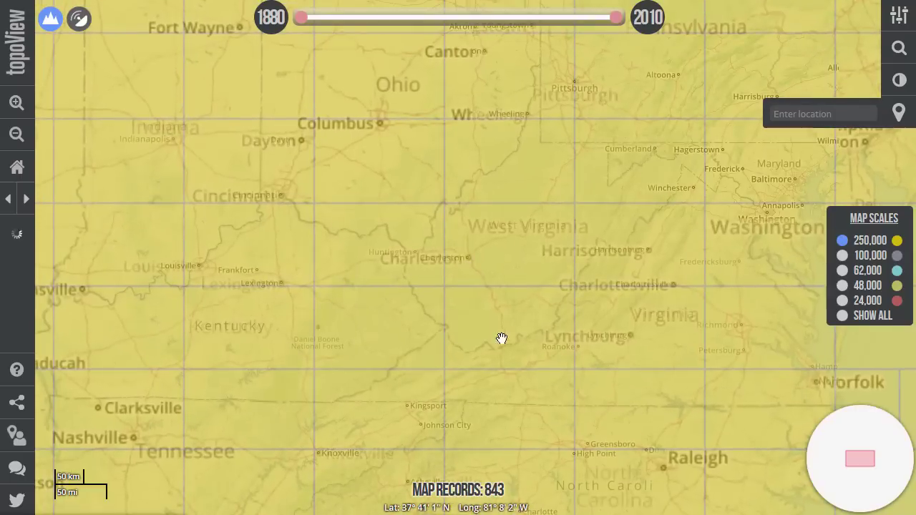
{"action": "left_click", "coordinate": [490, 267]}
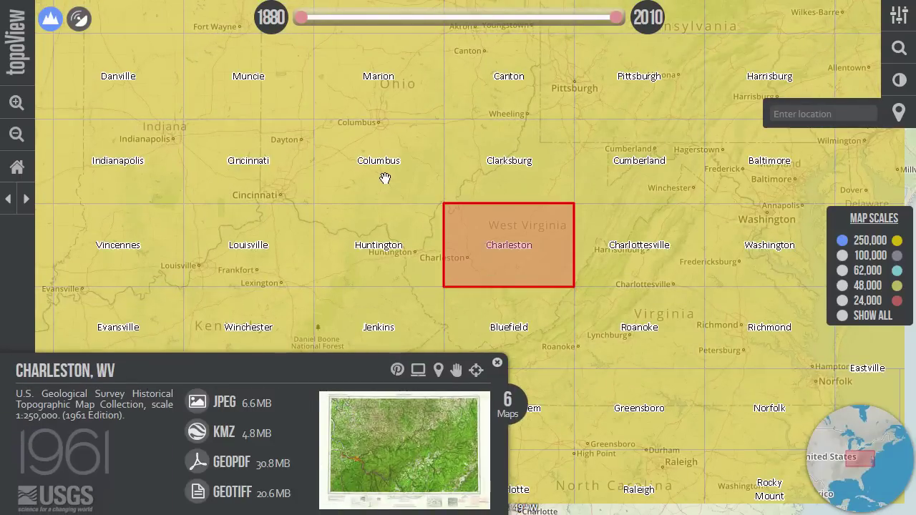
{"action": "left_click", "coordinate": [383, 178]}
{"action": "left_click", "coordinate": [380, 231]}
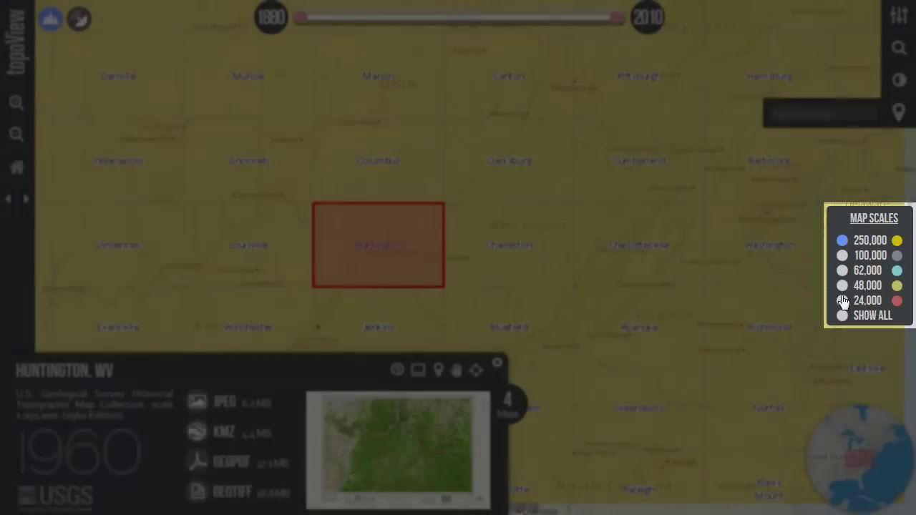
Step: Switch the displayed map scale through 100,000, 62,000 and 48,000 and return it to 250,000
{"action": "left_click", "coordinate": [845, 259]}
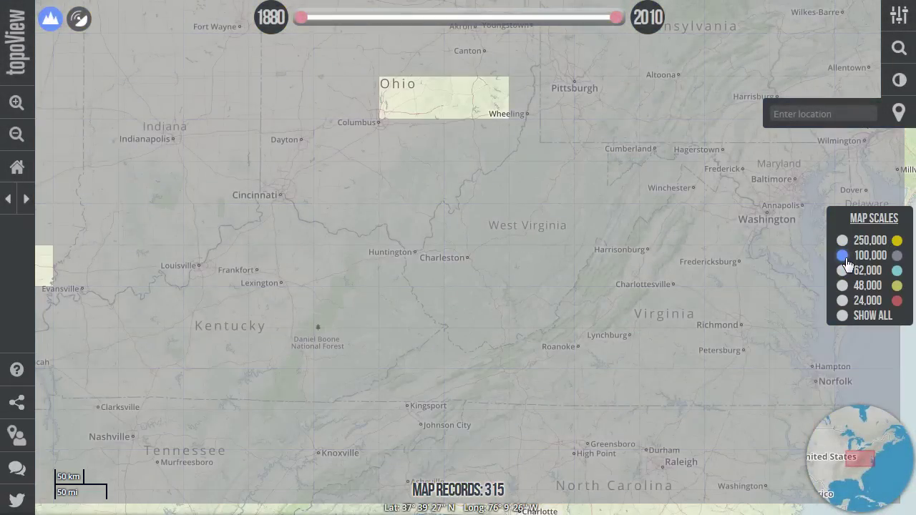
{"action": "left_click", "coordinate": [843, 271]}
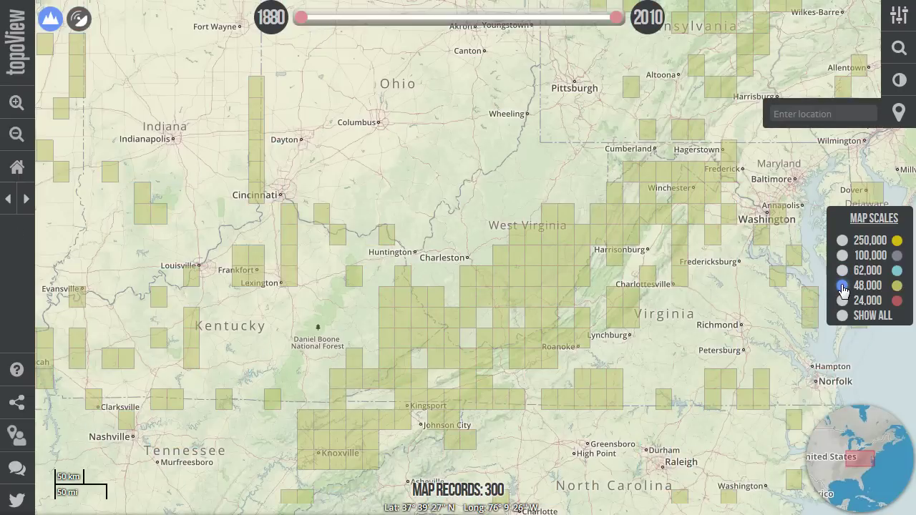
{"action": "left_click", "coordinate": [843, 241]}
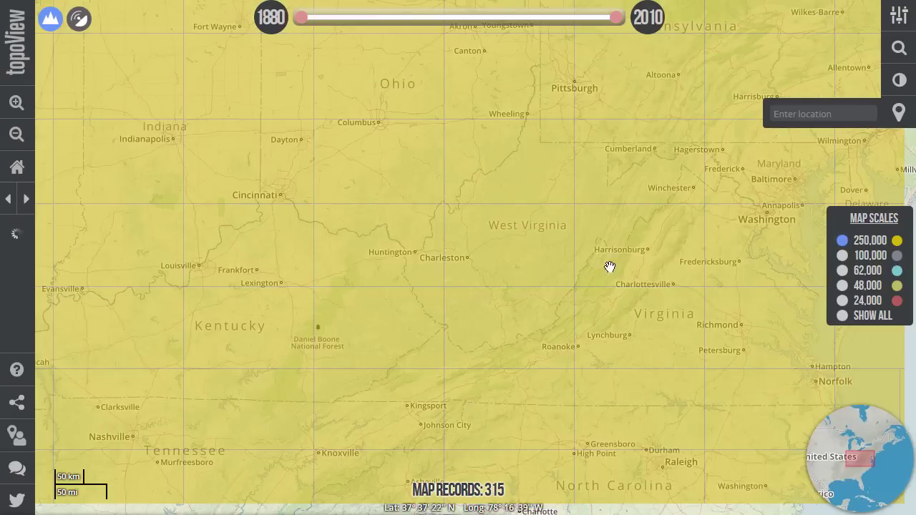
Step: Limit the date range to 1880–1928 and zoom from the full national extent into Washington State
{"action": "left_click_drag", "start_coordinate": [614, 17], "coordinate": [417, 17]}
{"action": "left_click", "coordinate": [15, 168]}
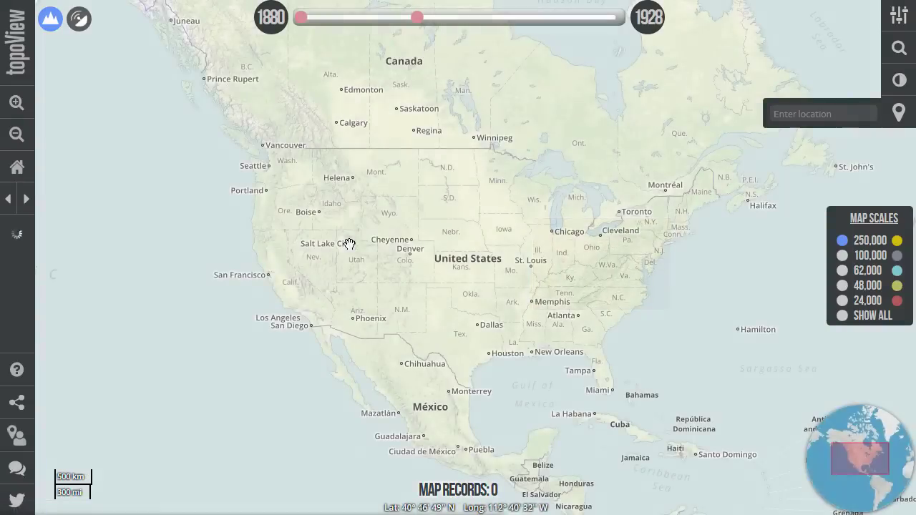
{"action": "left_click_drag", "start_coordinate": [238, 139], "coordinate": [289, 186]}
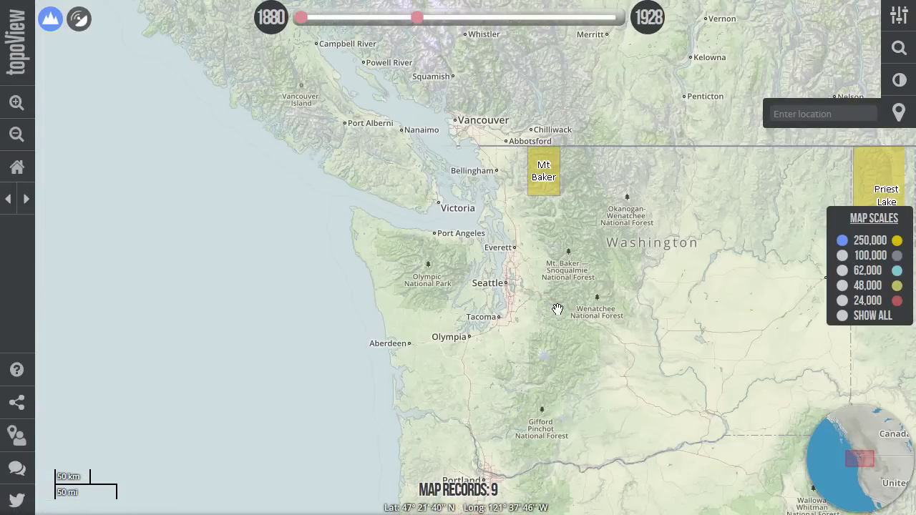
{"action": "scroll", "coordinate": [558, 307], "scroll_direction": "down", "scroll_amount": 1}
Step: Compare the Washington-area map coverage by switching among the 100,000 and 62,000 scales and all scales
{"action": "left_click", "coordinate": [844, 256]}
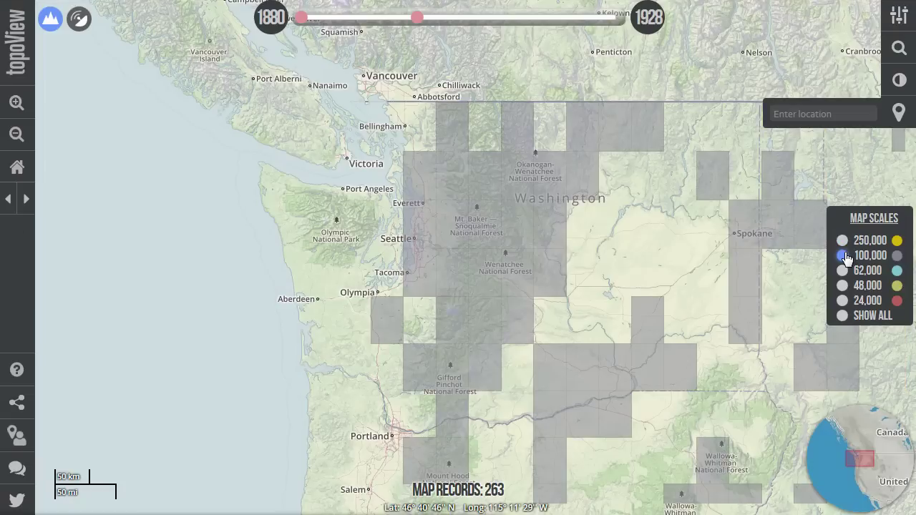
{"action": "left_click", "coordinate": [842, 272]}
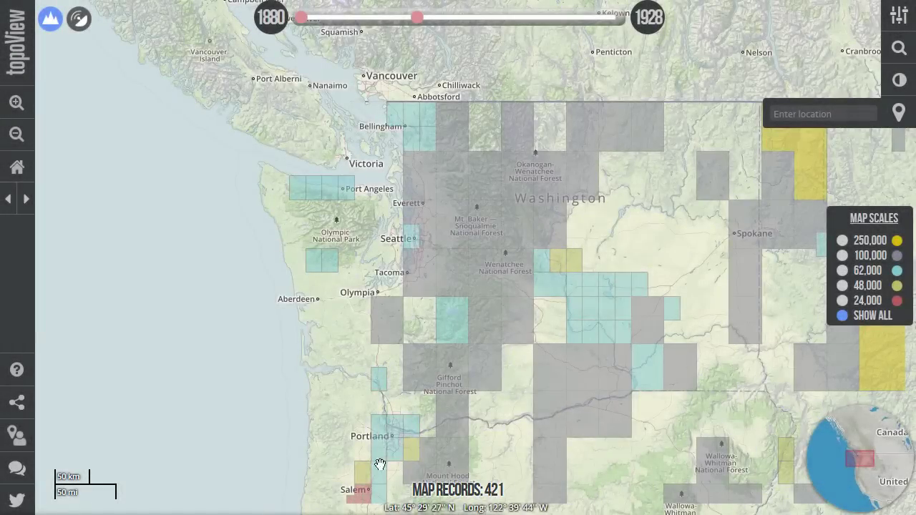
{"action": "left_click", "coordinate": [849, 257]}
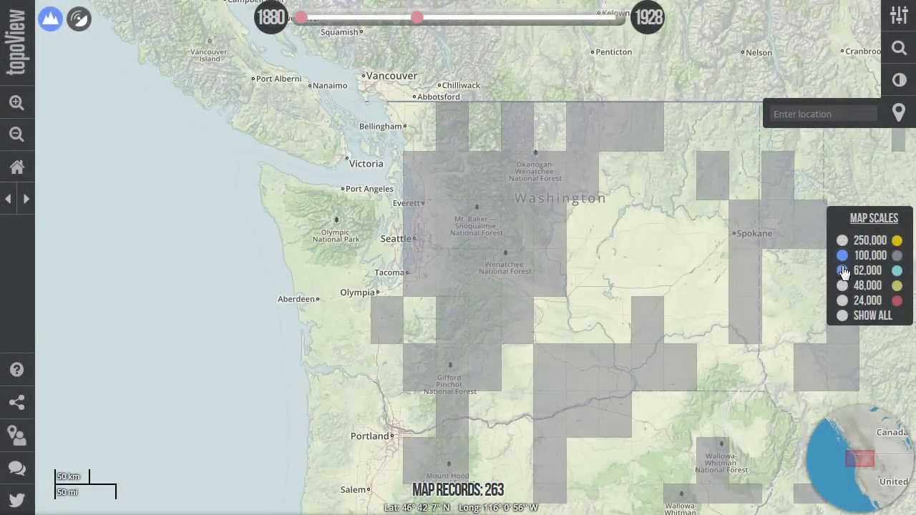
{"action": "left_click", "coordinate": [843, 271]}
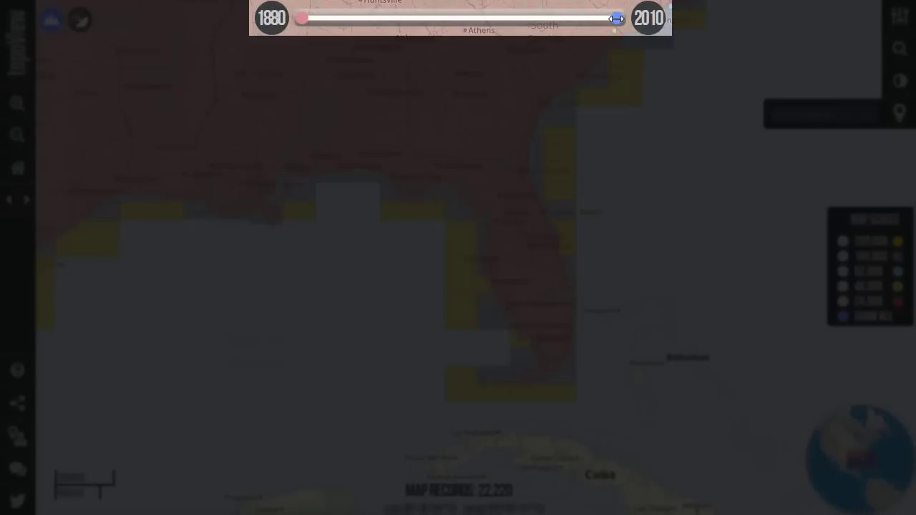
Step: Move the end year of the date range to 1910, 1935 and finally 1955 for the southeastern US
{"action": "left_click_drag", "start_coordinate": [617, 17], "coordinate": [373, 25]}
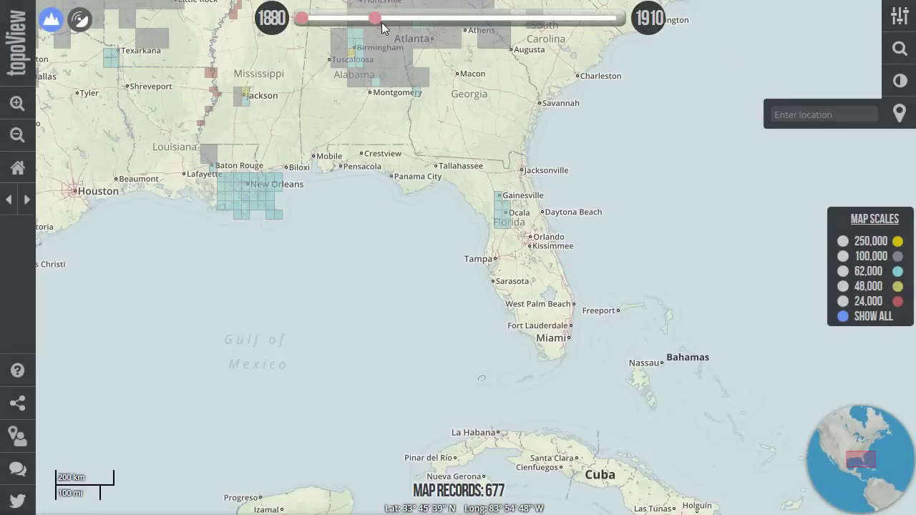
{"action": "left_click_drag", "start_coordinate": [378, 19], "coordinate": [438, 22]}
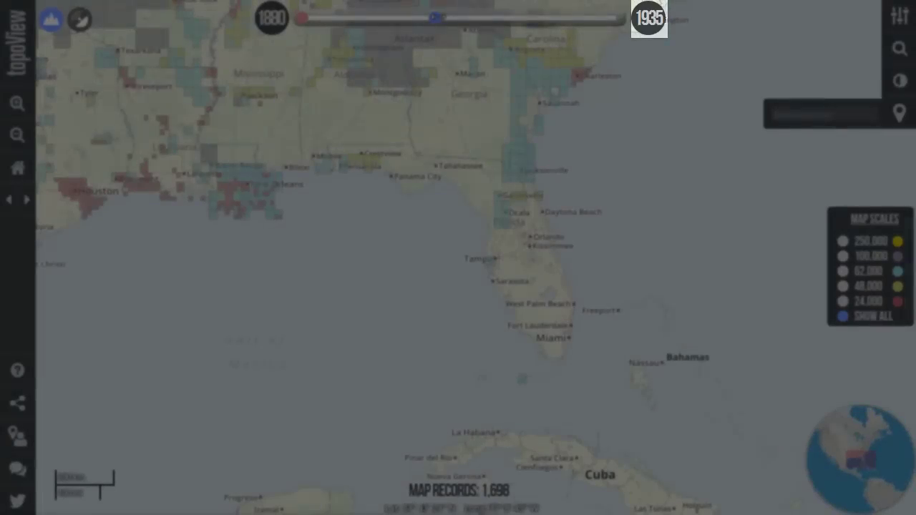
{"action": "left_click_drag", "start_coordinate": [435, 19], "coordinate": [485, 20]}
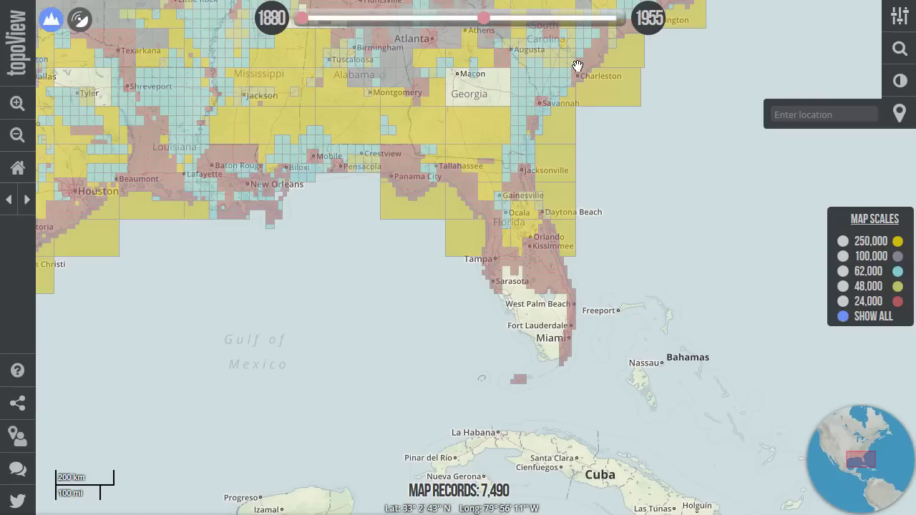
Step: Narrow the date range to 1942–1949 and readjust both its start and end years
{"action": "left_click_drag", "start_coordinate": [300, 17], "coordinate": [426, 20]}
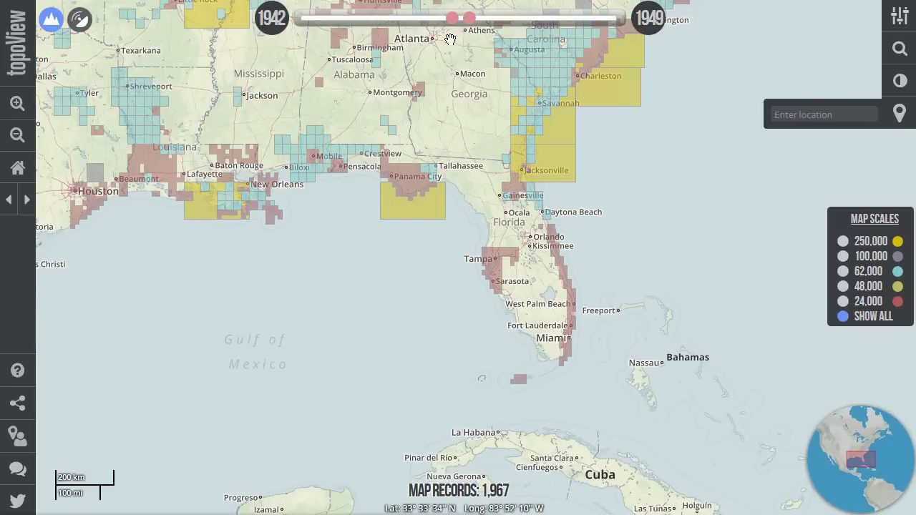
{"action": "left_click_drag", "start_coordinate": [443, 20], "coordinate": [301, 19]}
{"action": "mouse_move", "coordinate": [471, 18]}
{"action": "left_mouse_down"}
{"action": "mouse_move", "coordinate": [324, 20]}
{"action": "mouse_move", "coordinate": [462, 20]}
{"action": "left_mouse_up"}
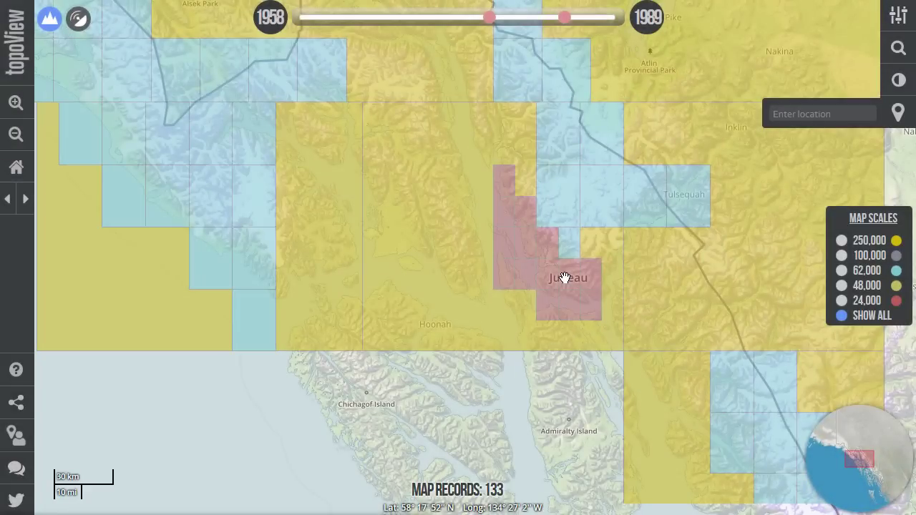
Step: Open the Juneau B-2 SE, AK record, list all maps at that point and step through the Juneau B-2 editions
{"action": "left_click", "coordinate": [566, 278]}
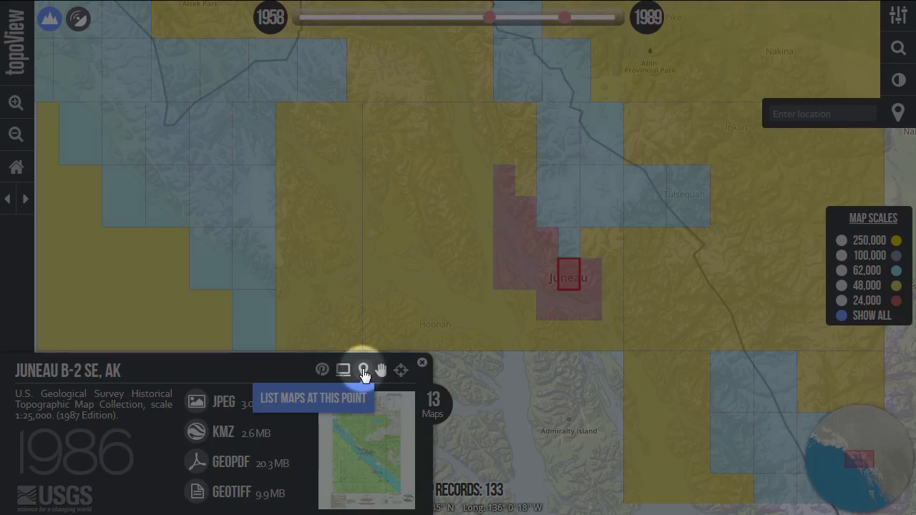
{"action": "left_click", "coordinate": [364, 370]}
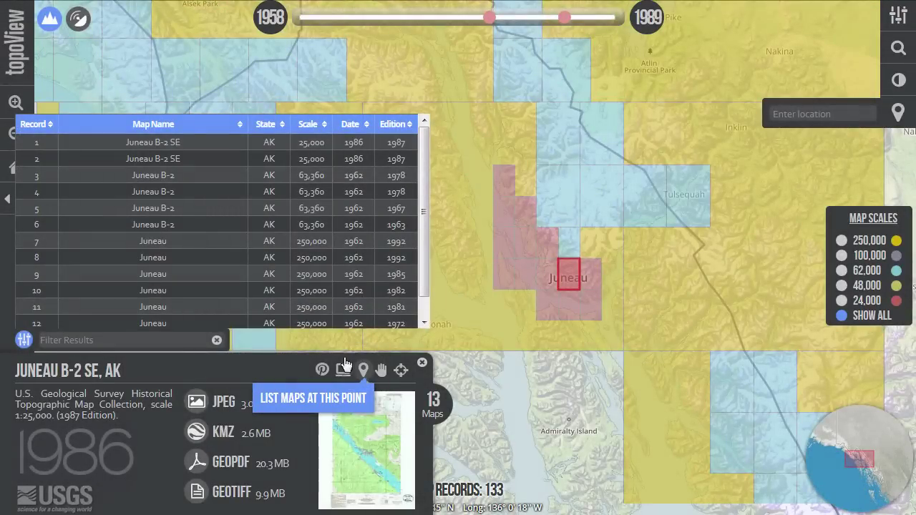
{"action": "left_click", "coordinate": [217, 172]}
{"action": "left_click", "coordinate": [215, 189]}
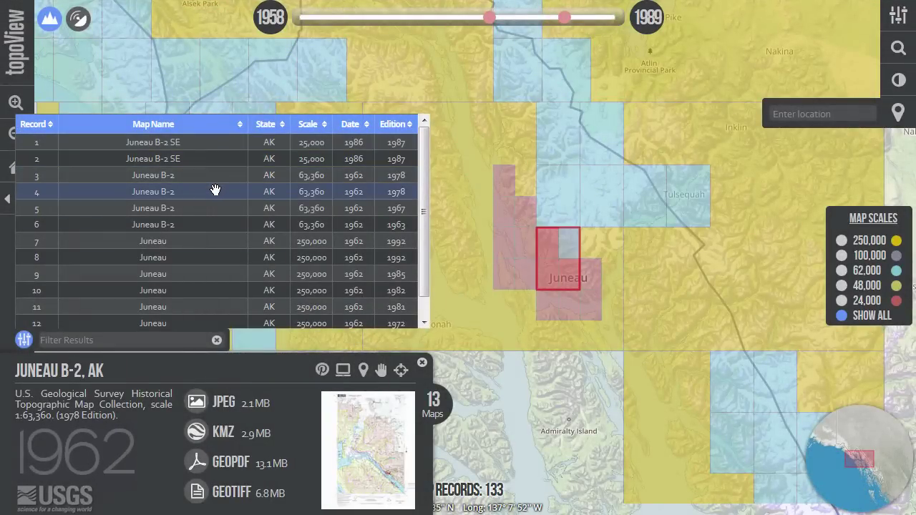
{"action": "left_click", "coordinate": [213, 206]}
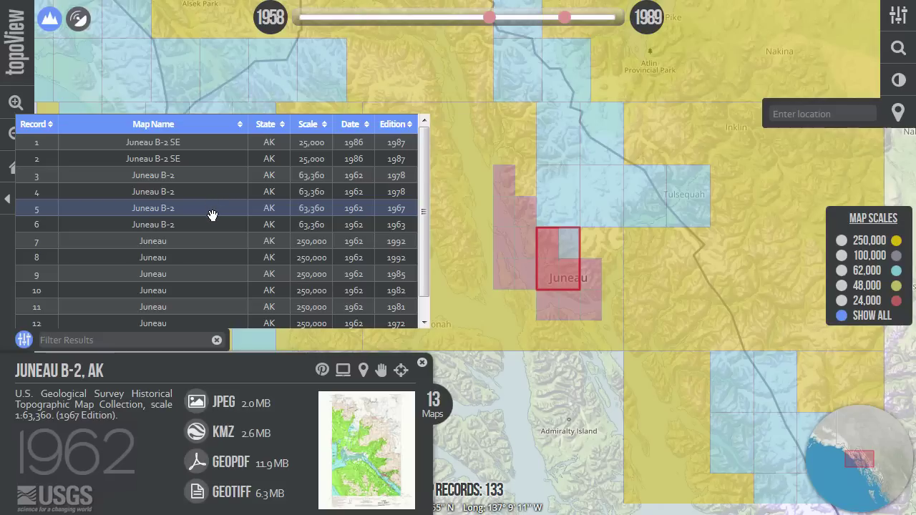
{"action": "left_click", "coordinate": [212, 221]}
Step: Step through the listed 250,000-scale Juneau maps from the 1992 to the 1972 edition and revisit the 1963 Juneau B-2 edition
{"action": "left_click", "coordinate": [212, 241]}
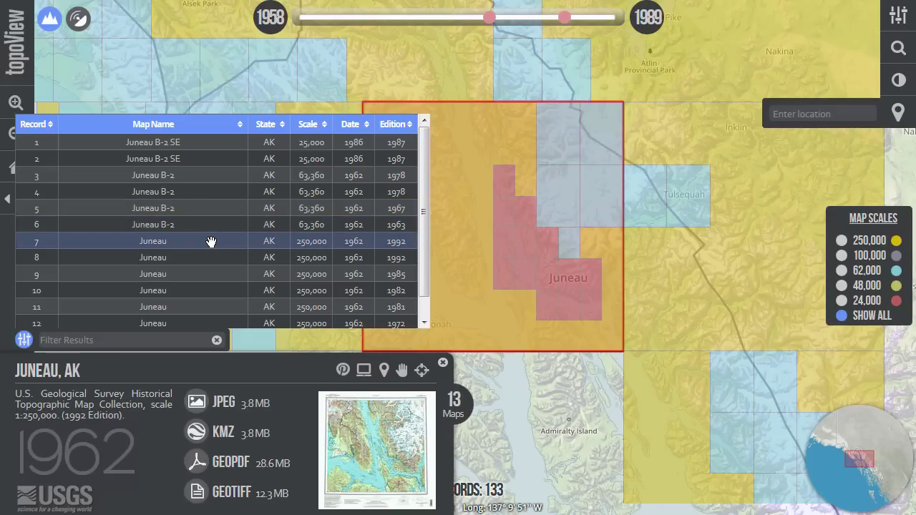
{"action": "left_click", "coordinate": [212, 258]}
{"action": "left_click", "coordinate": [213, 272]}
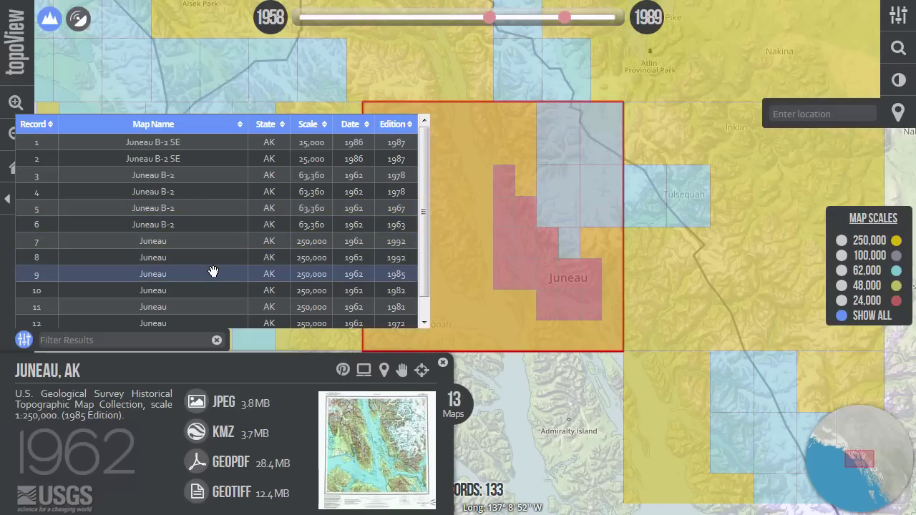
{"action": "left_click", "coordinate": [217, 289]}
{"action": "left_click", "coordinate": [214, 305]}
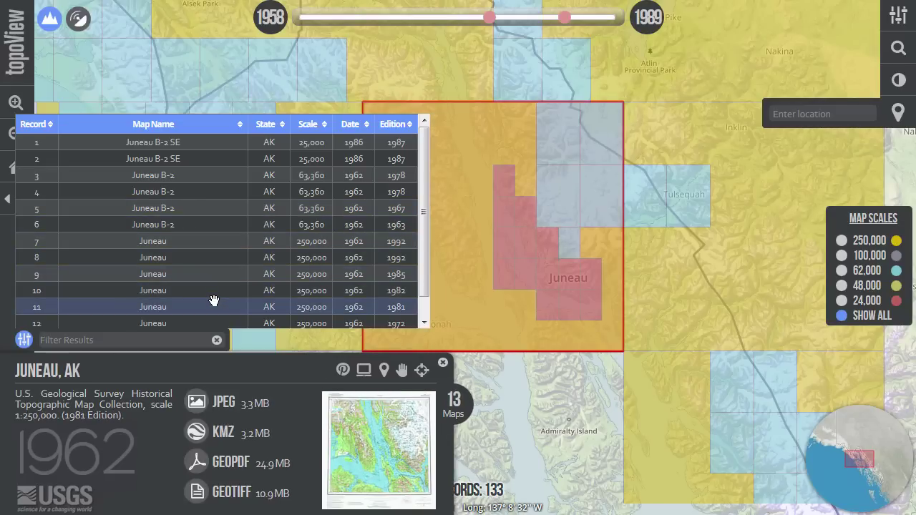
{"action": "left_click", "coordinate": [214, 321]}
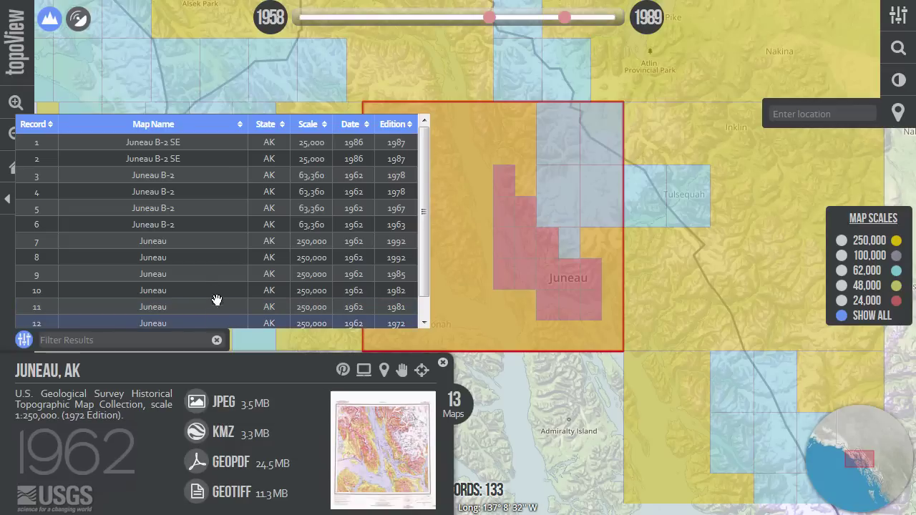
{"action": "left_click", "coordinate": [211, 224]}
{"action": "left_click", "coordinate": [208, 241]}
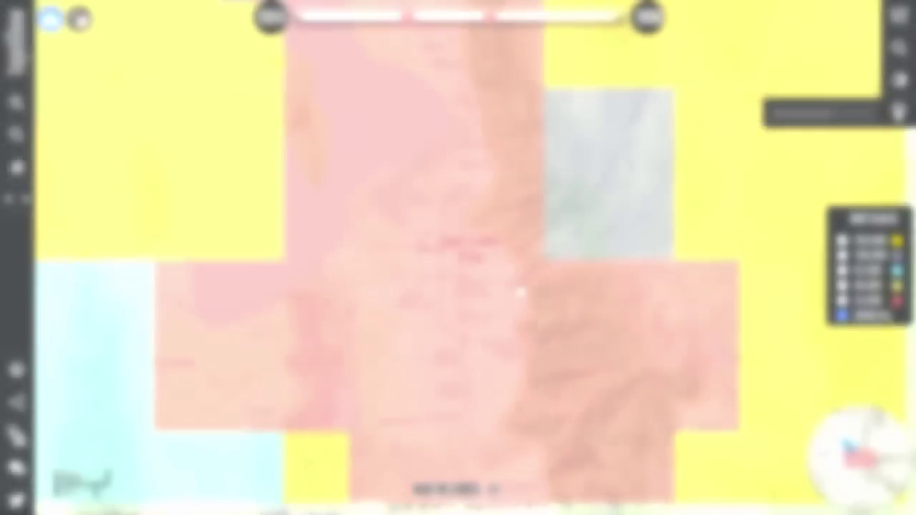
Step: Open the Sugar House, UT record near Salt Lake City and list all its maps sorted by map name
{"action": "left_click", "coordinate": [520, 292]}
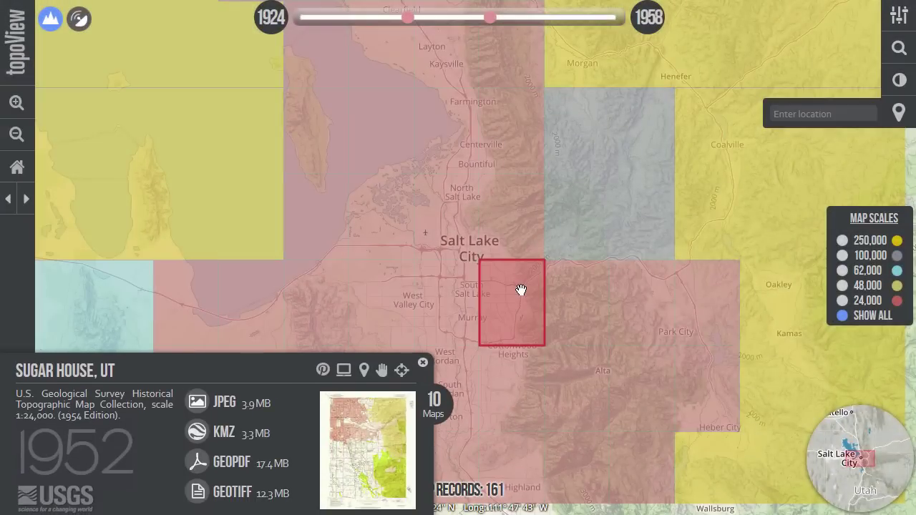
{"action": "left_click", "coordinate": [434, 404]}
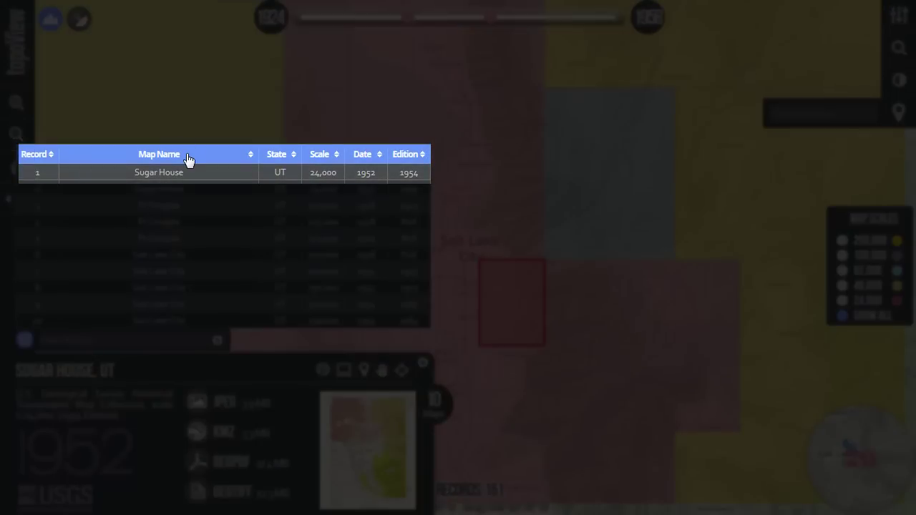
{"action": "left_click", "coordinate": [188, 155]}
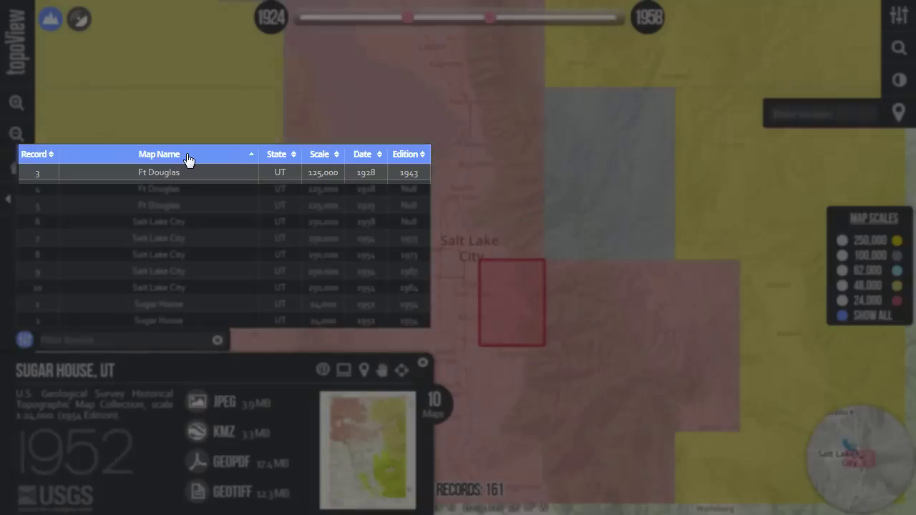
{"action": "left_click", "coordinate": [189, 155]}
Step: Re-sort the Sugar House map list by scale, date, map name and edition
{"action": "left_click", "coordinate": [320, 155]}
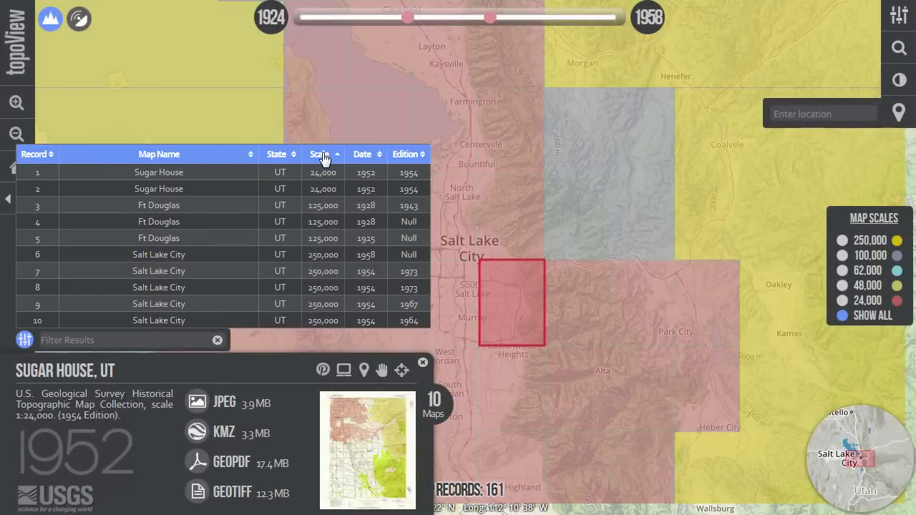
{"action": "left_click", "coordinate": [360, 156]}
{"action": "left_click", "coordinate": [360, 155]}
{"action": "left_click", "coordinate": [360, 155]}
{"action": "left_click", "coordinate": [360, 155]}
{"action": "left_click", "coordinate": [254, 155]}
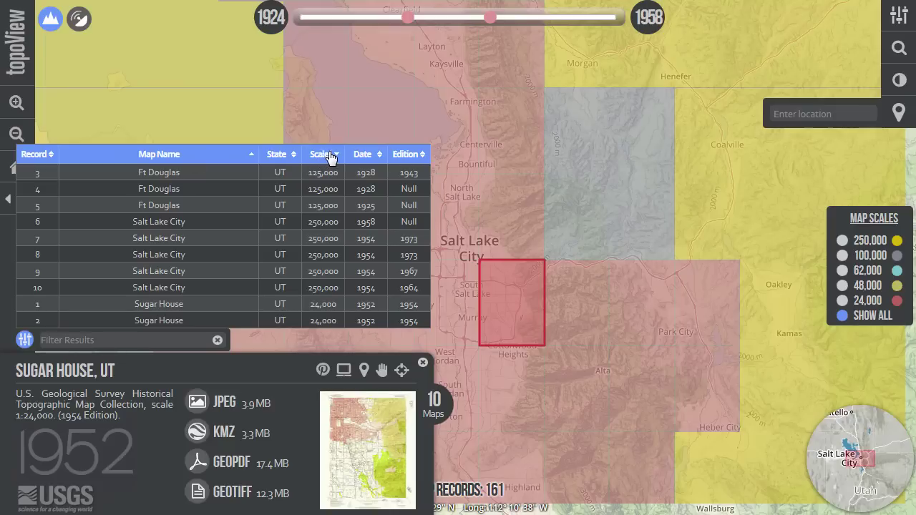
{"action": "left_click", "coordinate": [362, 156]}
{"action": "left_click", "coordinate": [407, 156]}
Step: Filter the listed map records with the word "sugar"
{"action": "left_click", "coordinate": [144, 342]}
{"action": "type", "text": "sugar"}
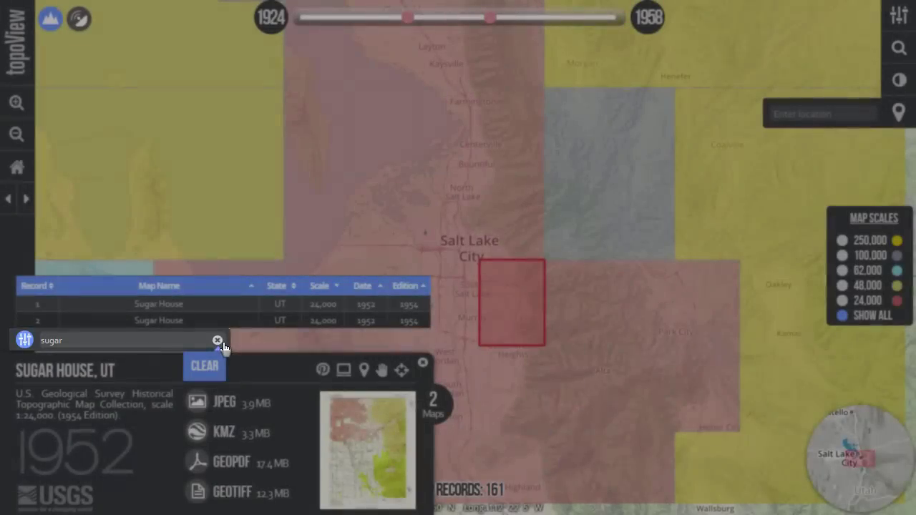
Step: Filter the Sugar House map list with "doug" instead of "sugar", and clear the filter again
{"action": "left_click", "coordinate": [217, 340]}
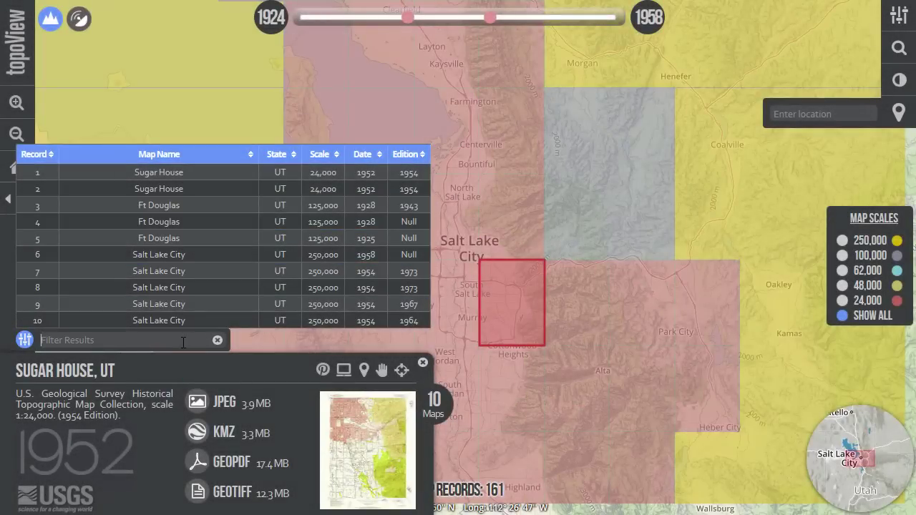
{"action": "left_click", "coordinate": [183, 342]}
{"action": "type", "text": "doug"}
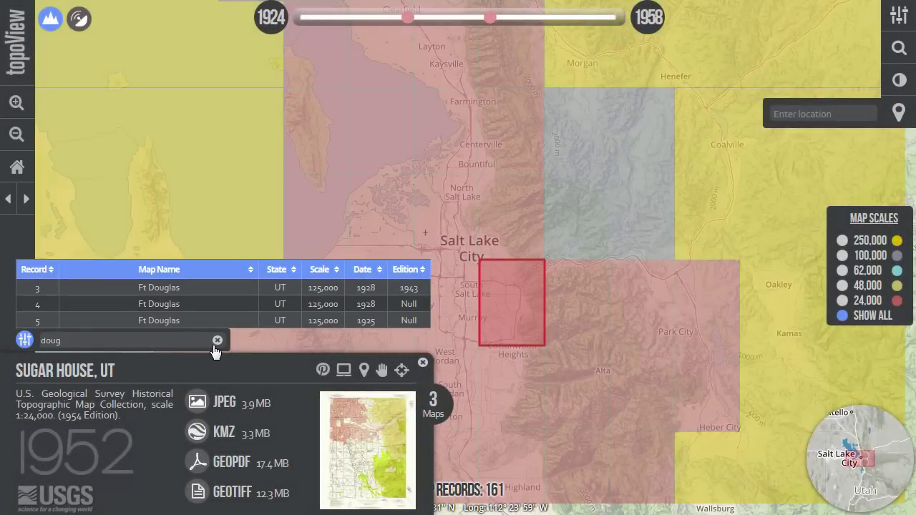
{"action": "left_click", "coordinate": [217, 340]}
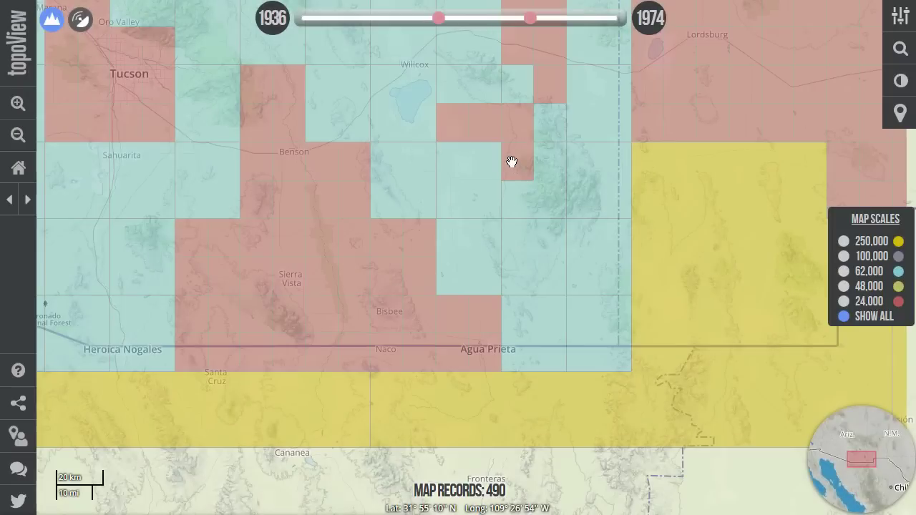
Step: Open the Fife Peak, AZ record southeast of Willcox and access all maps available there
{"action": "left_click", "coordinate": [511, 162]}
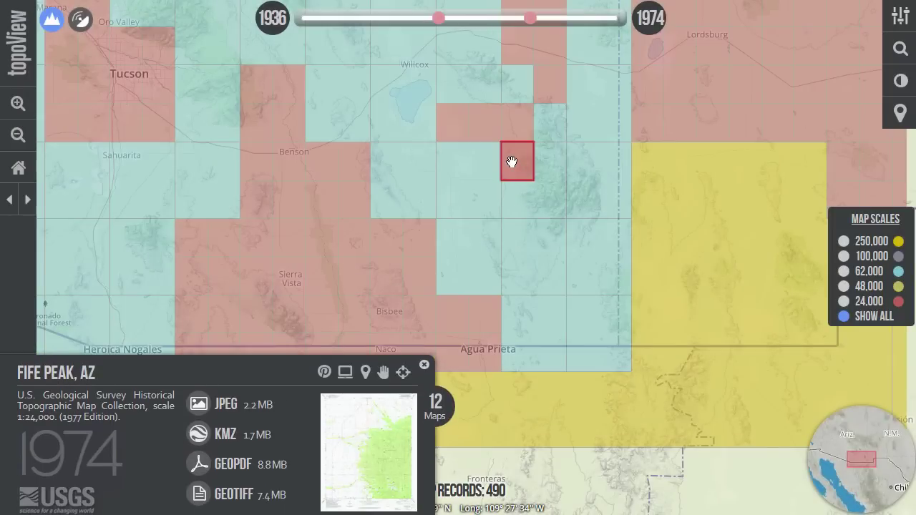
{"action": "left_click", "coordinate": [436, 405]}
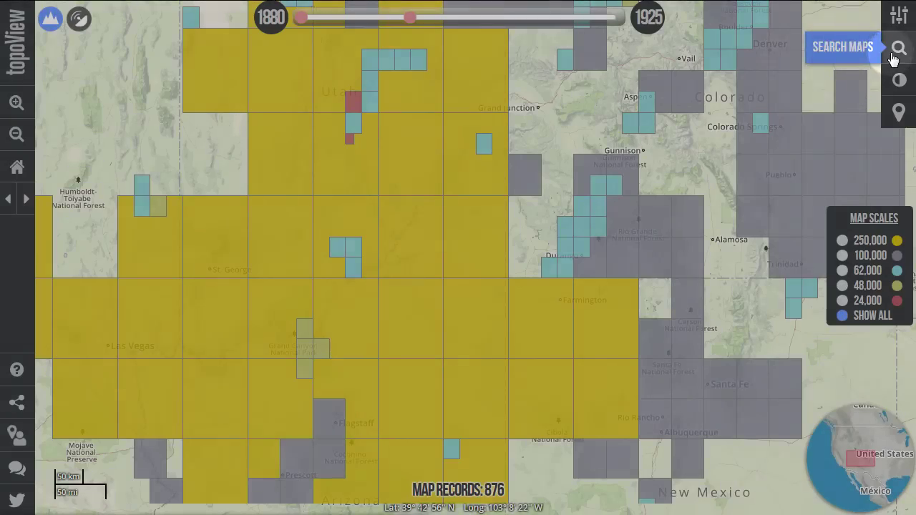
Step: Search the map records from 1880 to 1925 for the word "spring"
{"action": "left_click", "coordinate": [895, 54]}
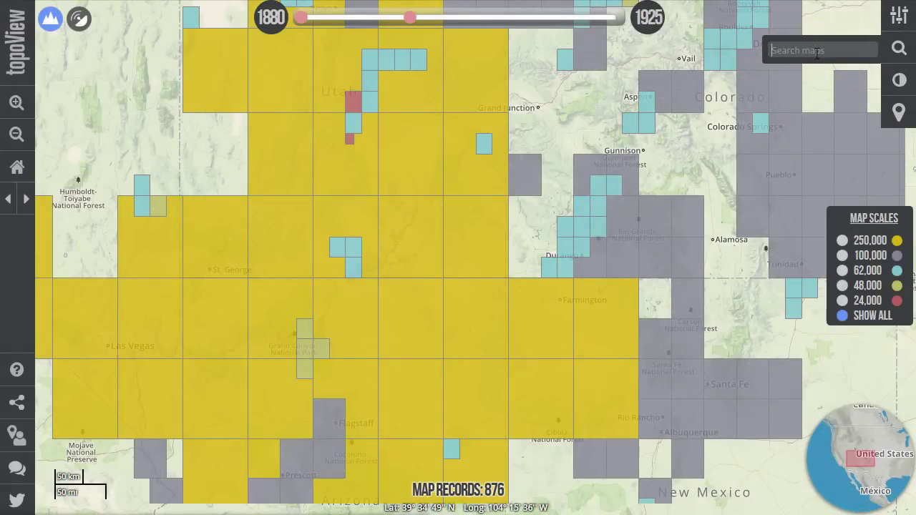
{"action": "type", "text": "spring"}
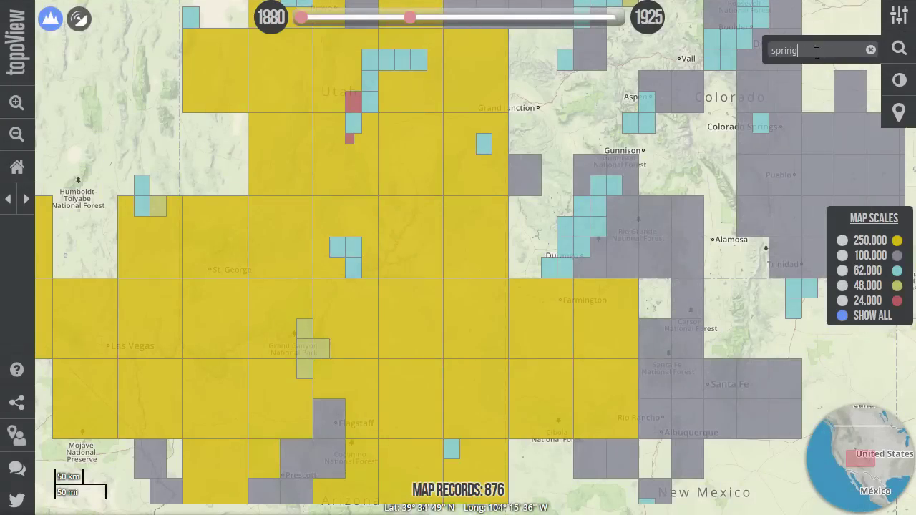
{"action": "key", "text": "Return"}
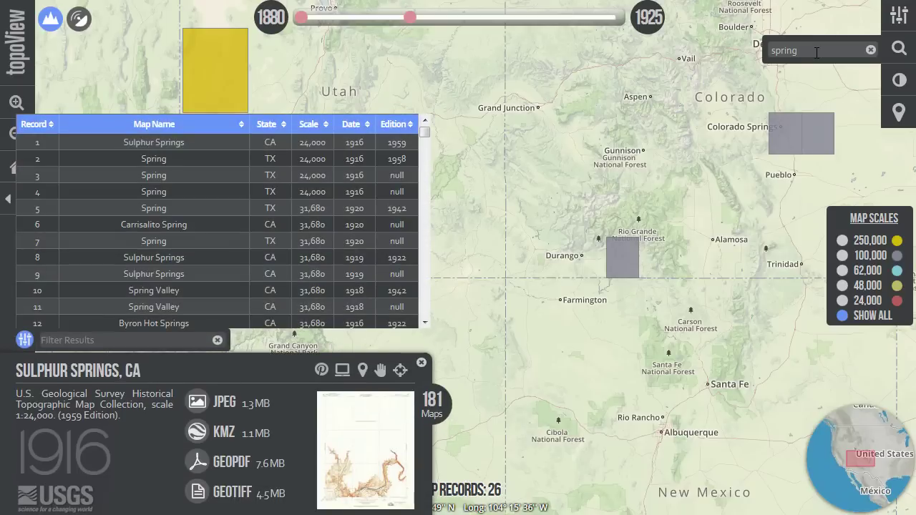
Step: Sort the search results by descending scale and view the Fish Springs, Pagosa Springs and Colorado Springs records
{"action": "left_click", "coordinate": [315, 125]}
{"action": "left_click", "coordinate": [308, 142]}
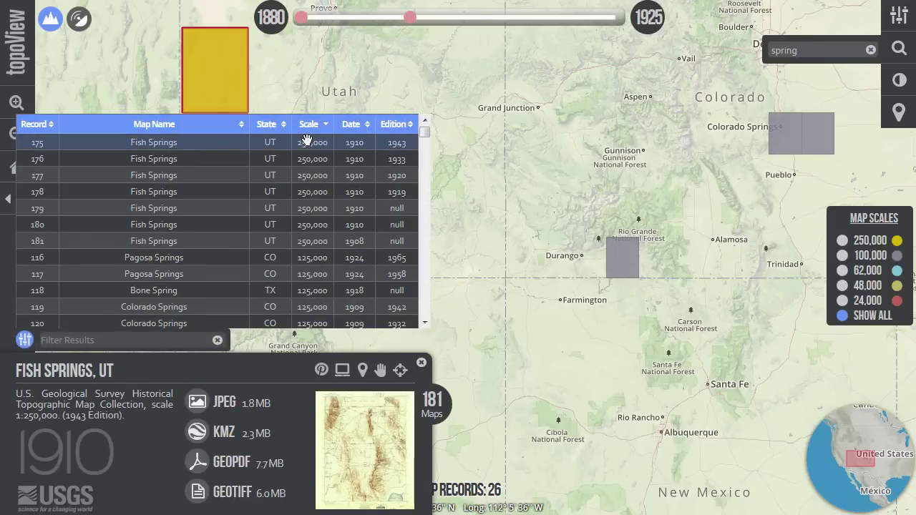
{"action": "left_click", "coordinate": [301, 257]}
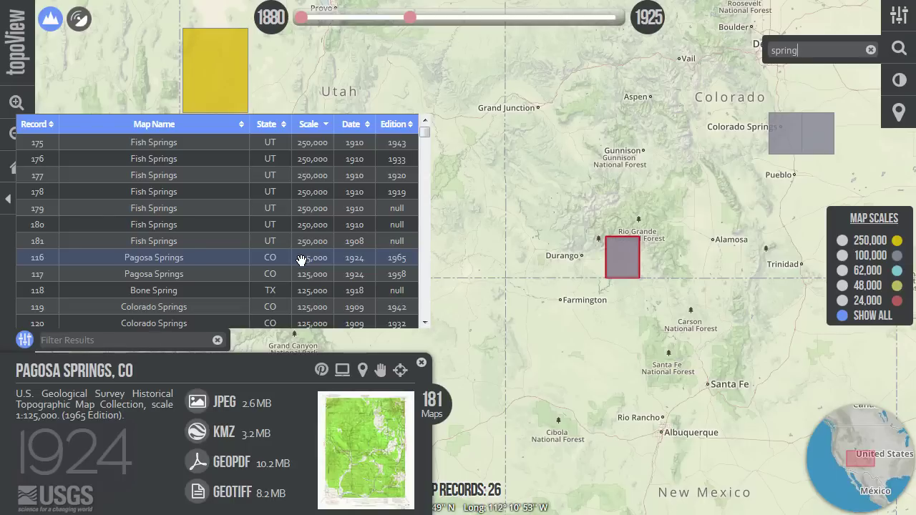
{"action": "left_click", "coordinate": [299, 307]}
{"action": "left_click", "coordinate": [295, 324]}
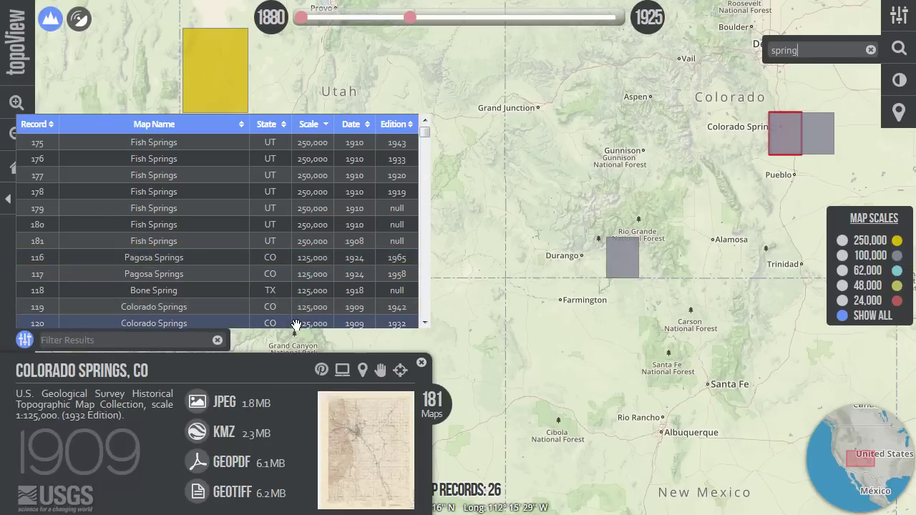
Step: Clear the map search, extend the date range to 1880–1996 and search for "spring" over that period
{"action": "left_click", "coordinate": [870, 51]}
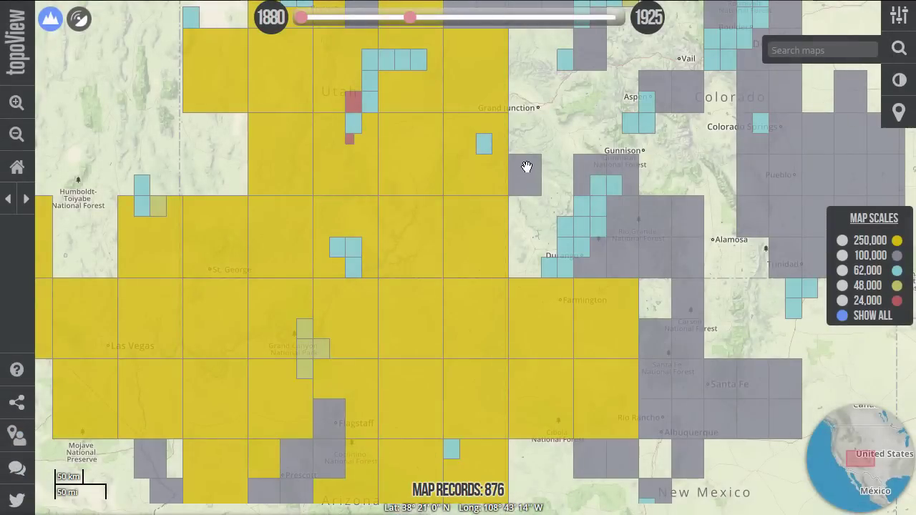
{"action": "left_click_drag", "start_coordinate": [408, 17], "coordinate": [480, 19]}
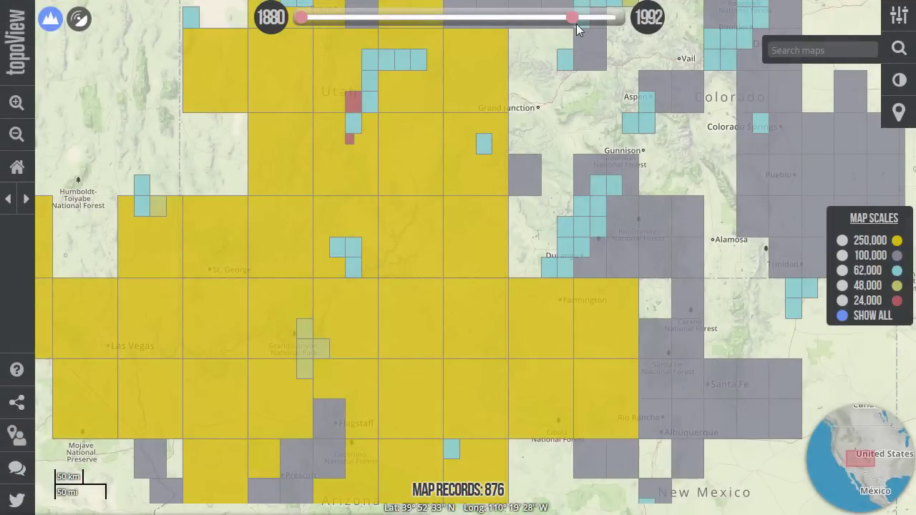
{"action": "left_click", "coordinate": [824, 50]}
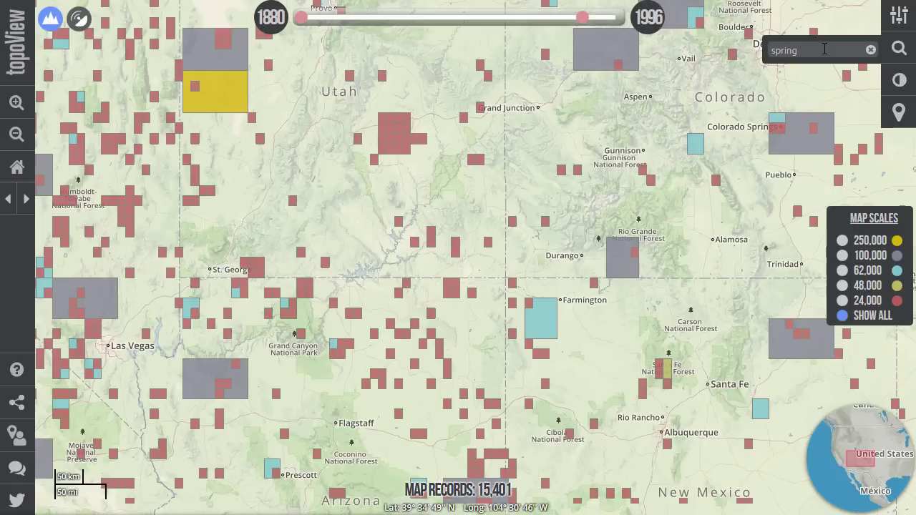
{"action": "key", "text": "Return"}
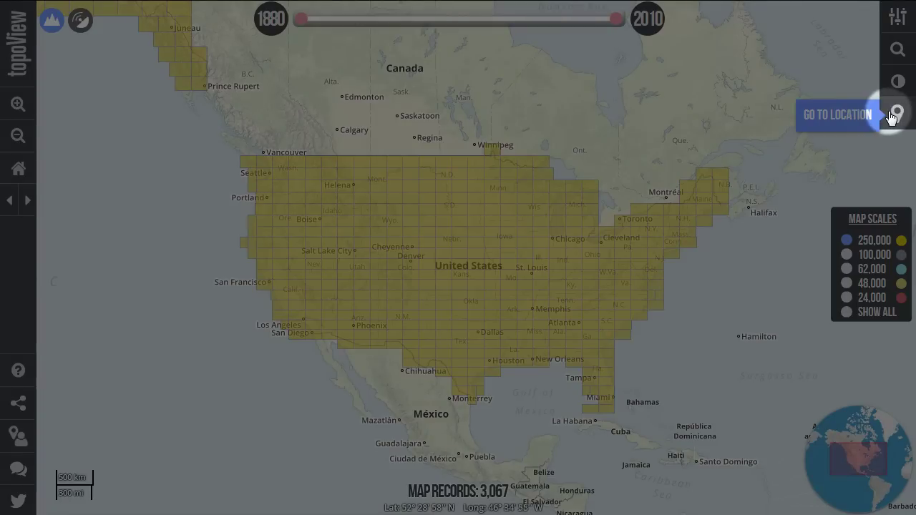
Step: Go to the location Chicago, IL by searching for "chicago"
{"action": "left_click", "coordinate": [897, 113]}
{"action": "left_click", "coordinate": [853, 120]}
{"action": "type", "text": "chicago"}
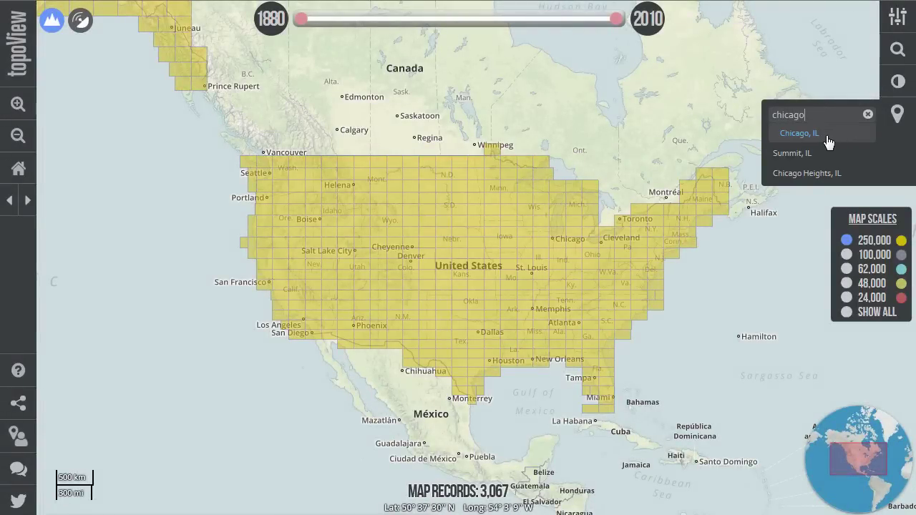
{"action": "left_click", "coordinate": [823, 134]}
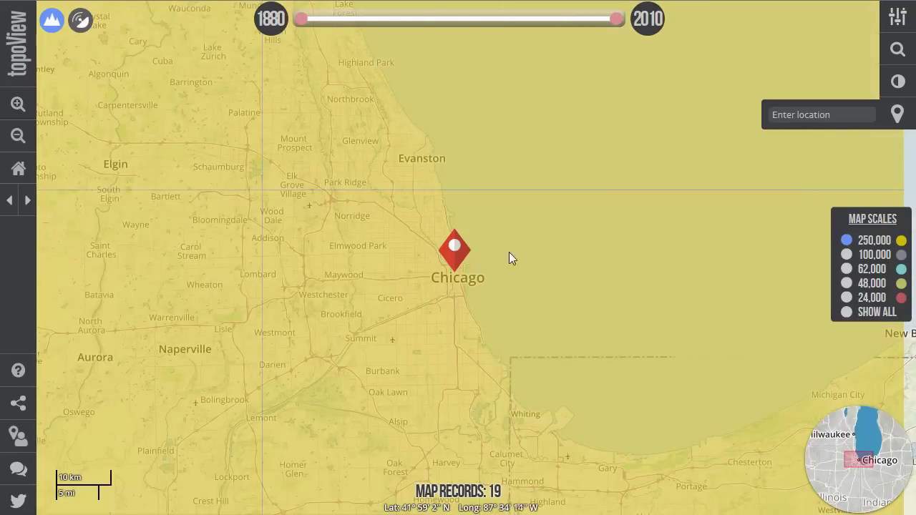
Step: Limit the Chicago map records to the dates 1880–1930 and show all map scales
{"action": "left_click", "coordinate": [618, 42]}
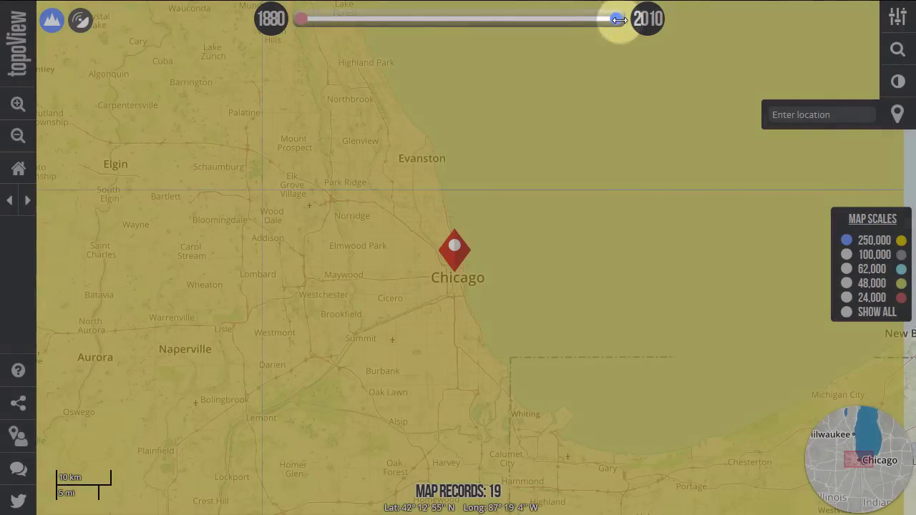
{"action": "left_click_drag", "start_coordinate": [616, 19], "coordinate": [423, 15]}
{"action": "left_click", "coordinate": [849, 313]}
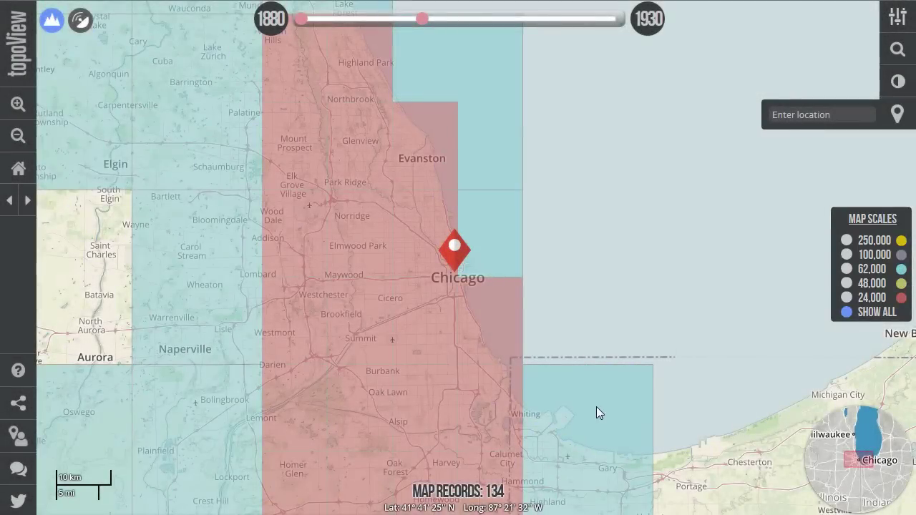
Step: Compare the Chicago coverage at the 62,000 scale and the 24,000 scale, and return to showing all scales
{"action": "left_click_drag", "start_coordinate": [597, 413], "coordinate": [657, 379]}
{"action": "left_click", "coordinate": [845, 269]}
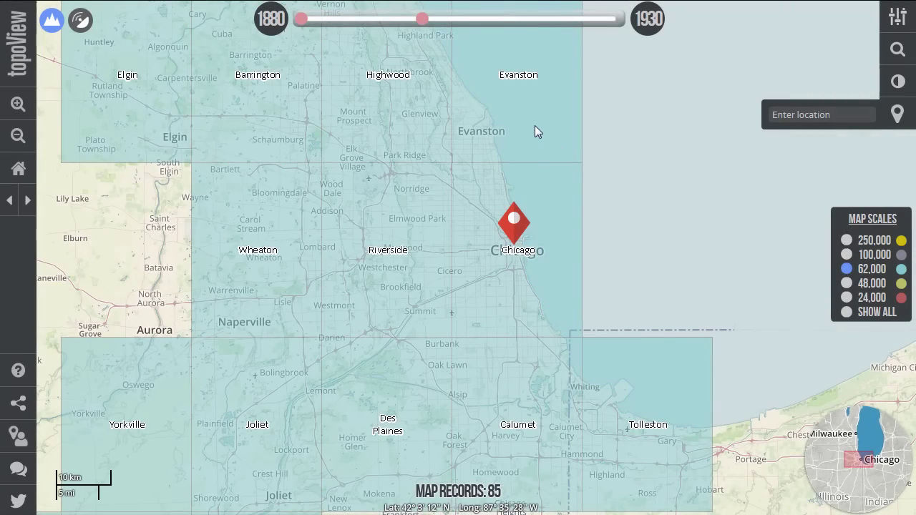
{"action": "left_click", "coordinate": [535, 125]}
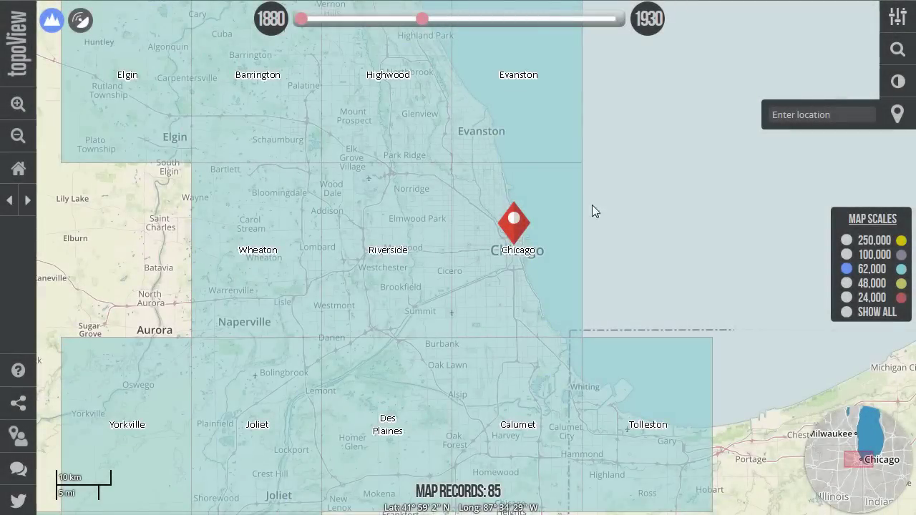
{"action": "left_click", "coordinate": [847, 298]}
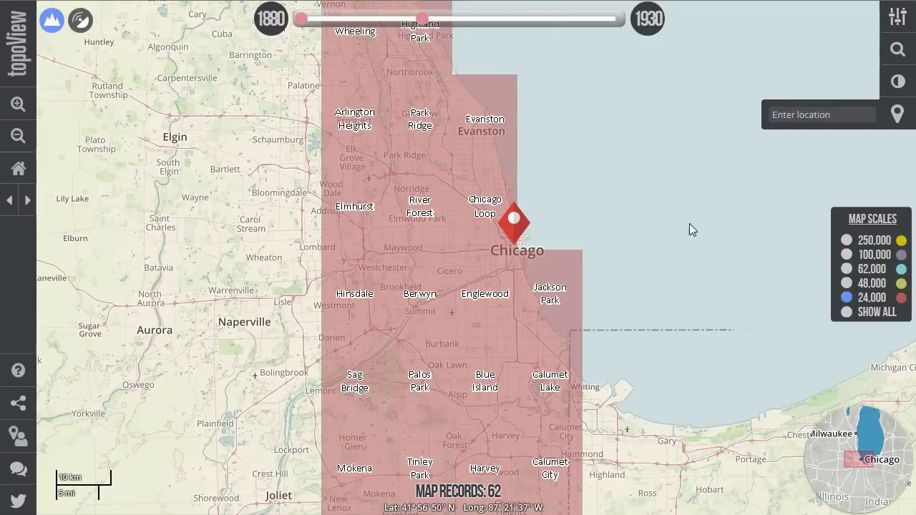
{"action": "left_click", "coordinate": [846, 312]}
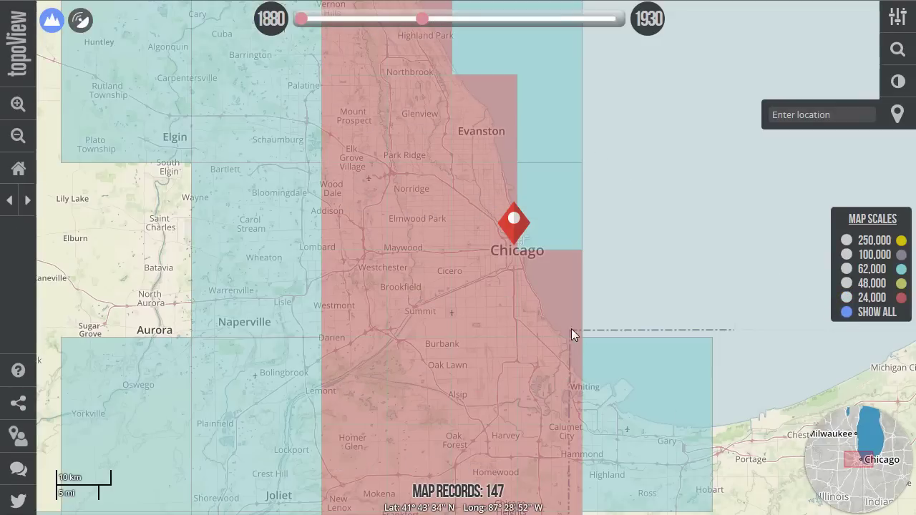
Step: List the maps at the Englewood, IL point just south of Chicago and view the 1901 Chicago map's 1909 edition
{"action": "left_click", "coordinate": [510, 263]}
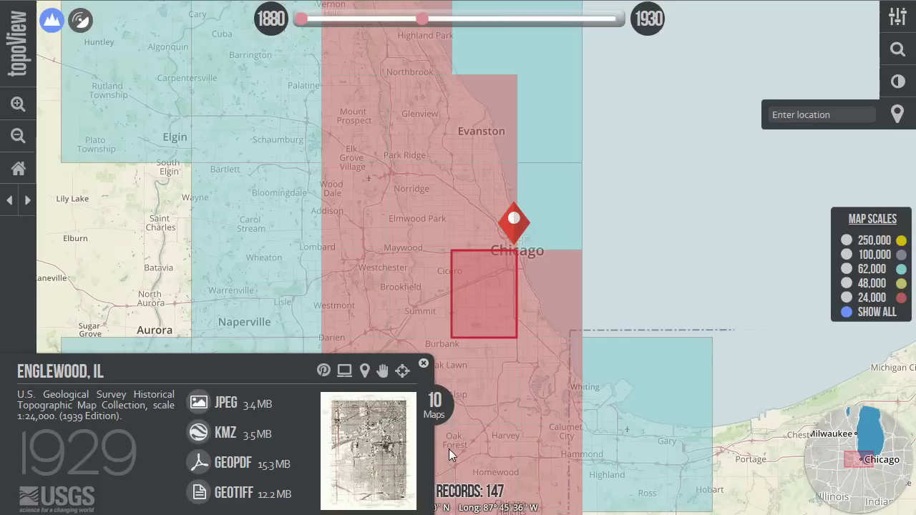
{"action": "left_click", "coordinate": [363, 371]}
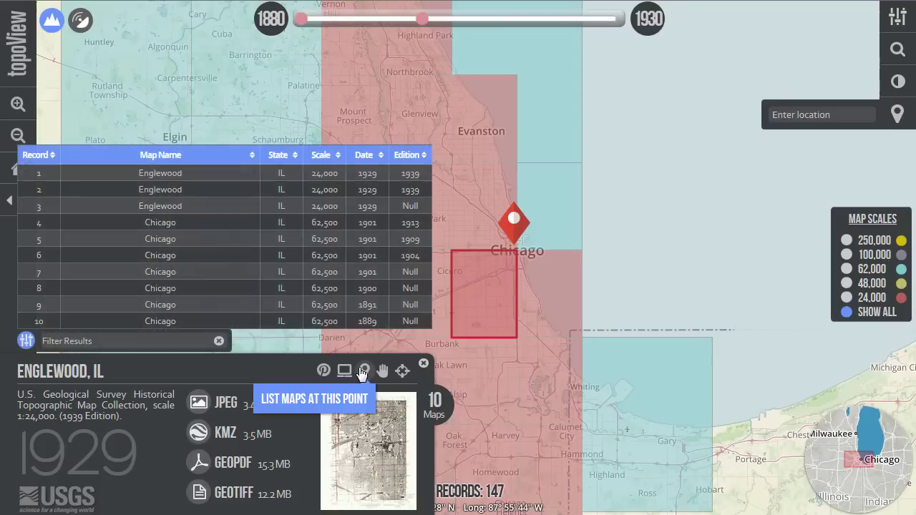
{"action": "left_click", "coordinate": [228, 239]}
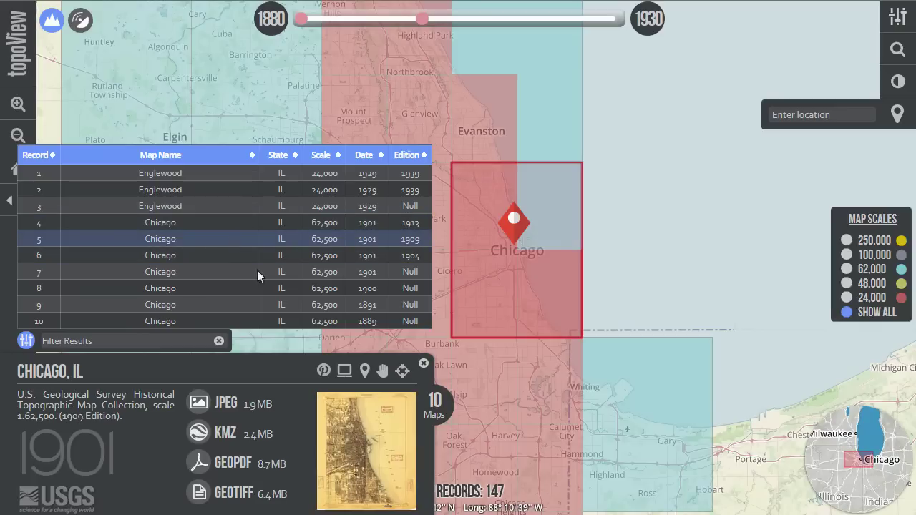
Step: Request and cancel the KMZ download of that Chicago map, and view the 1913 edition and the 1889 map
{"action": "left_click", "coordinate": [225, 437]}
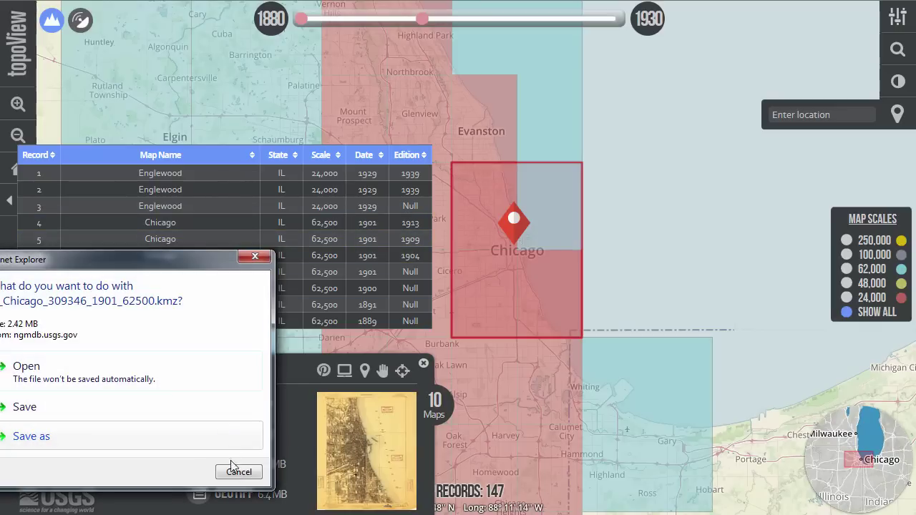
{"action": "left_click", "coordinate": [238, 471]}
{"action": "left_click", "coordinate": [235, 226]}
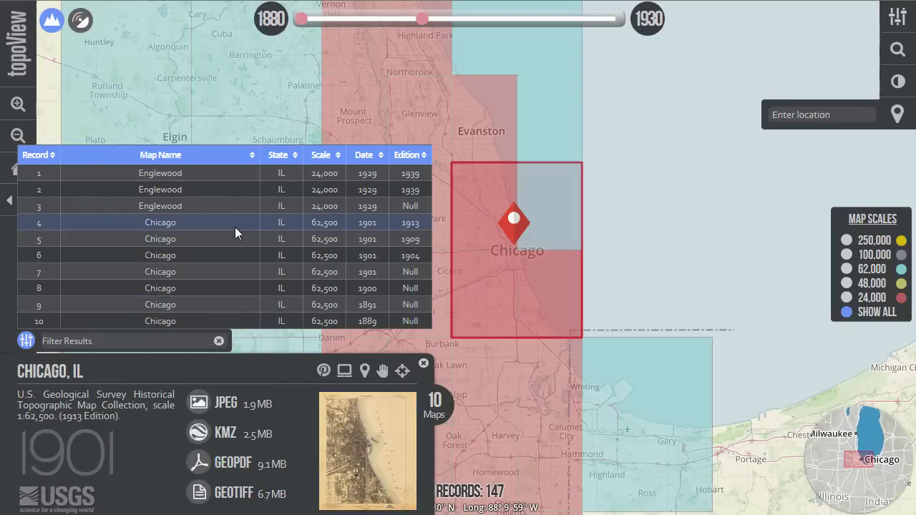
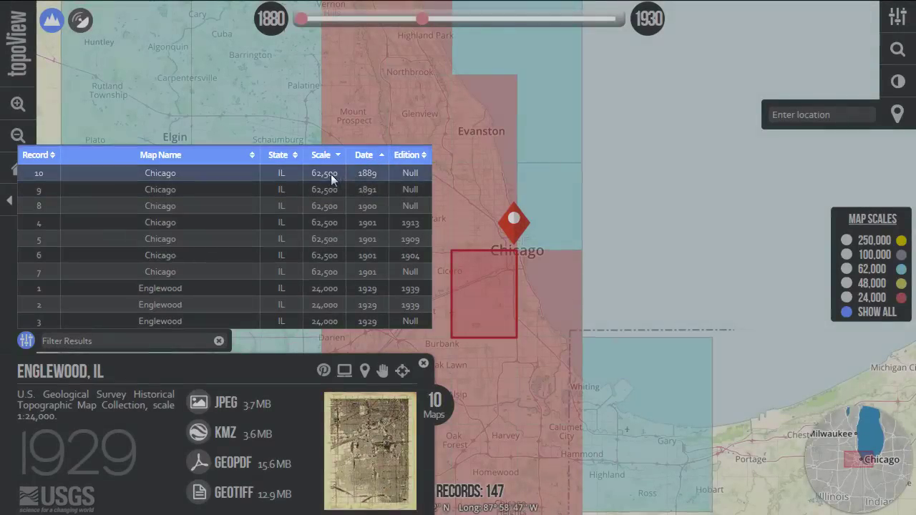
{"action": "left_click", "coordinate": [331, 174]}
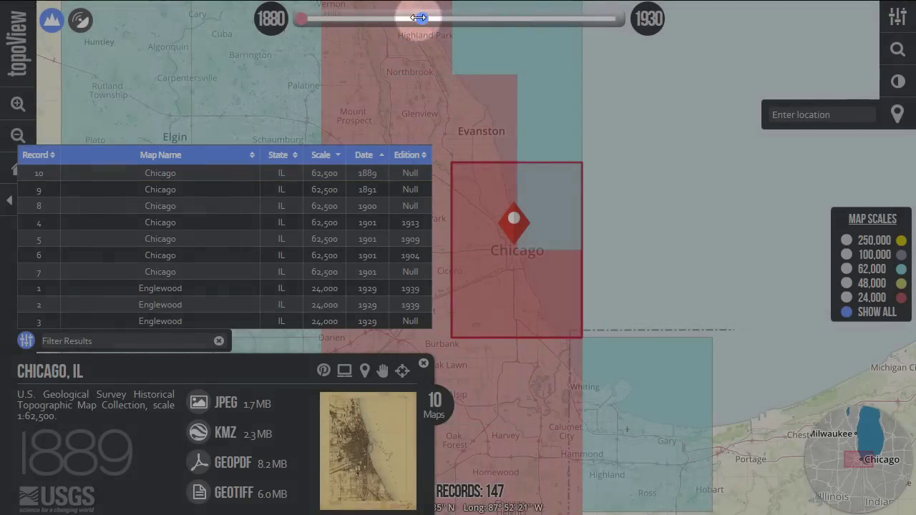
Step: Extend the date range to 1880–2010, list the maps at the Englewood point and view the 1929 map without an edition
{"action": "left_click_drag", "start_coordinate": [419, 18], "coordinate": [565, 20]}
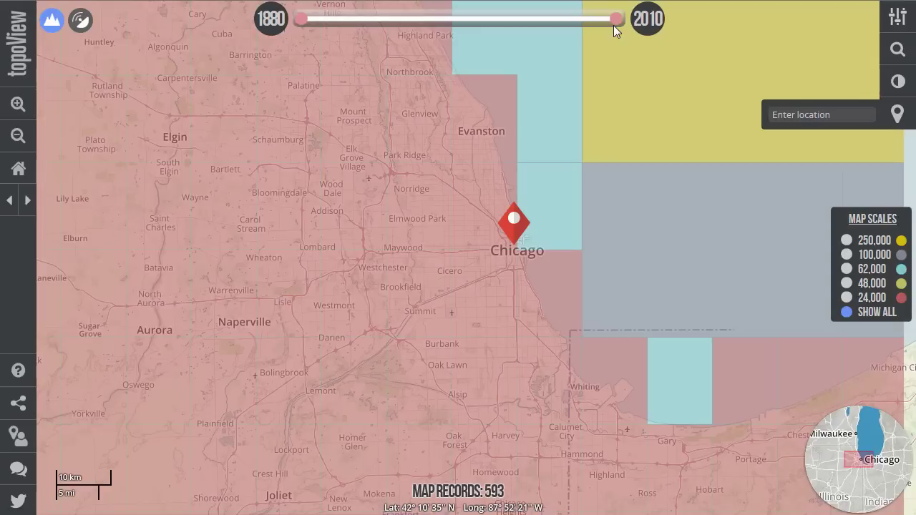
{"action": "left_click", "coordinate": [503, 260]}
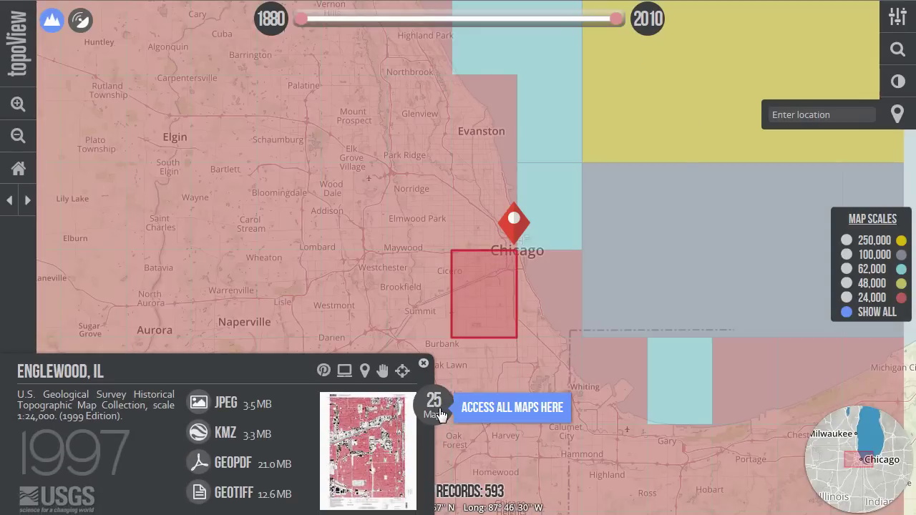
{"action": "left_click", "coordinate": [366, 374]}
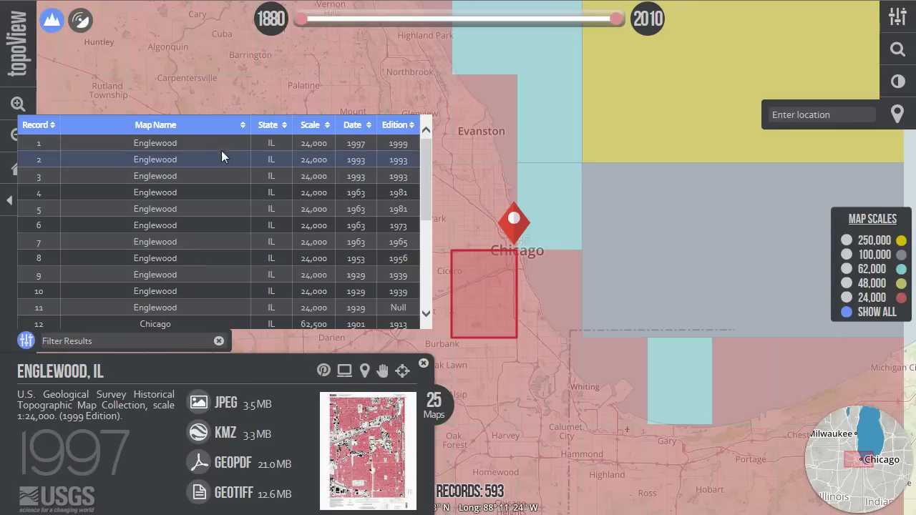
{"action": "left_click", "coordinate": [200, 308]}
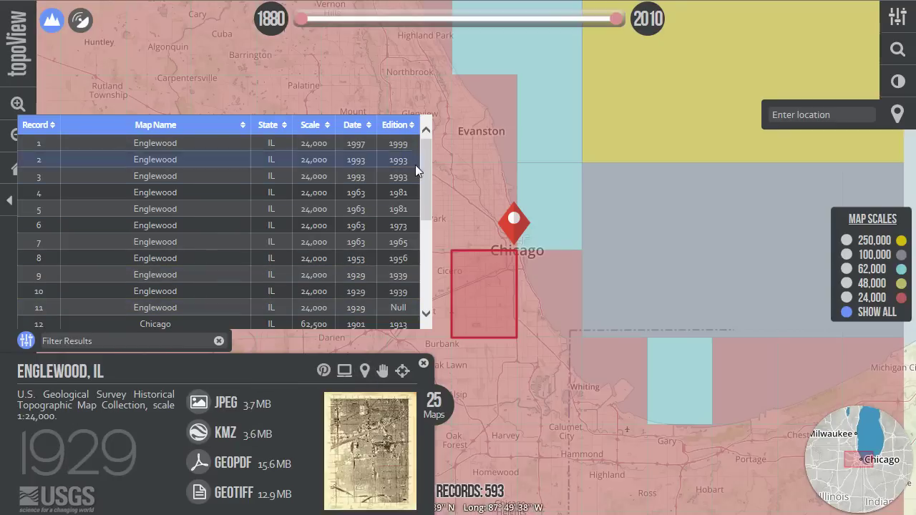
{"action": "mouse_move", "coordinate": [426, 156]}
{"action": "left_mouse_down"}
{"action": "mouse_move", "coordinate": [426, 246]}
{"action": "mouse_move", "coordinate": [434, 153]}
{"action": "left_mouse_up"}
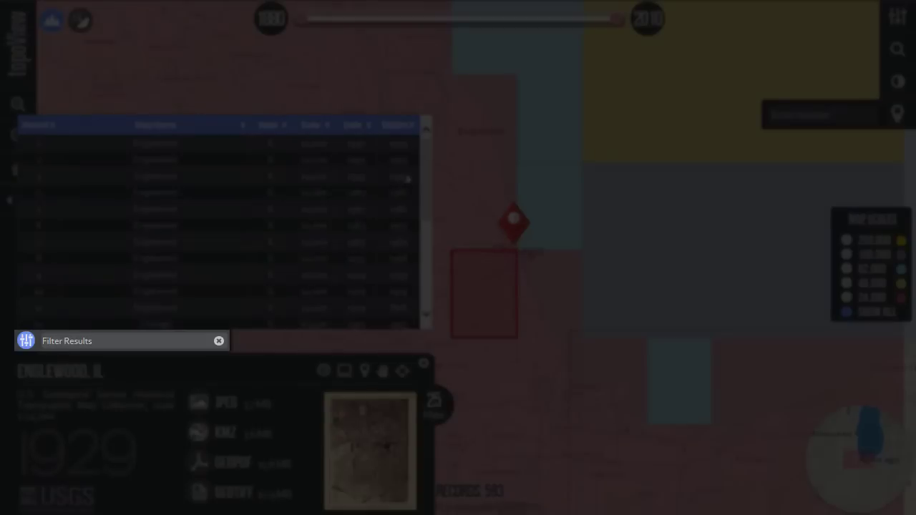
Step: Filter the map list at the Englewood point by "c" and look through the matching Chicago maps
{"action": "left_click", "coordinate": [155, 340]}
{"action": "type", "text": "c"}
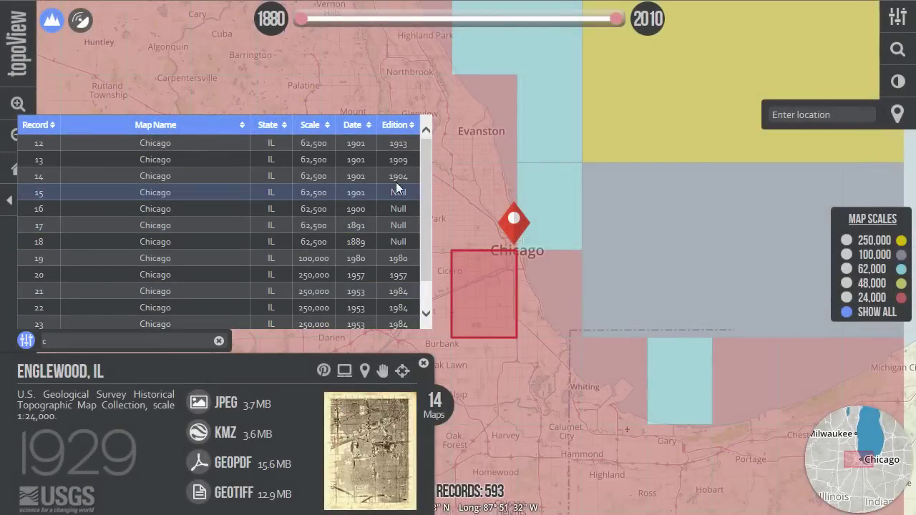
{"action": "left_click_drag", "start_coordinate": [426, 142], "coordinate": [422, 202]}
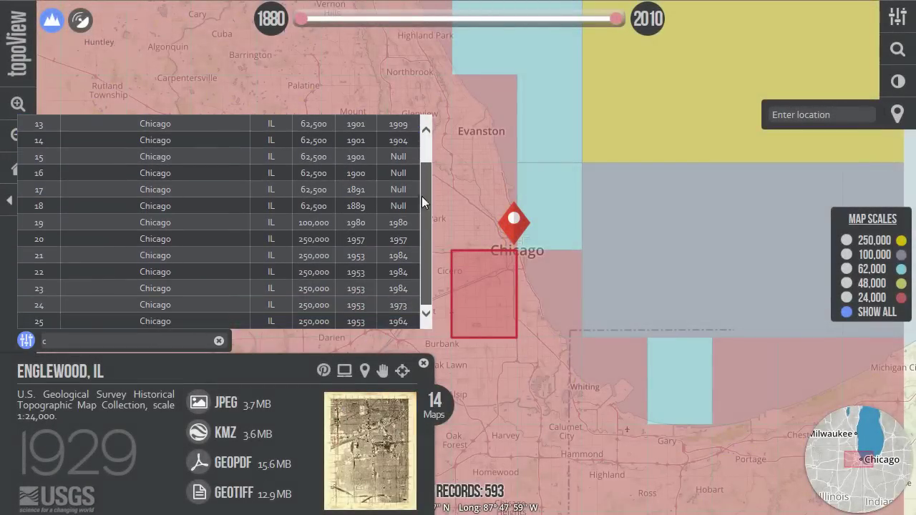
{"action": "left_click", "coordinate": [427, 130]}
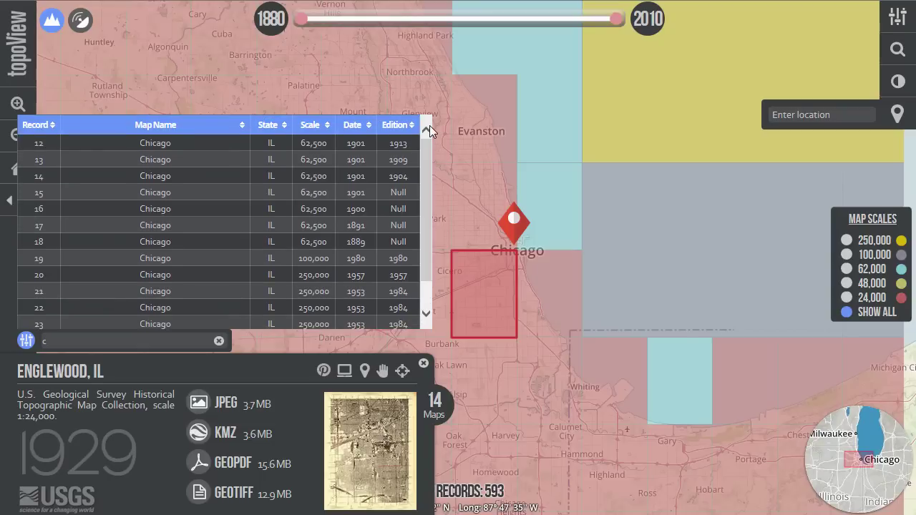
Step: View the 1953 Chicago map's 1984 edition at 1:250,000 and the 1901 Chicago map's 1913 edition at 1:62,500
{"action": "left_click", "coordinate": [198, 290]}
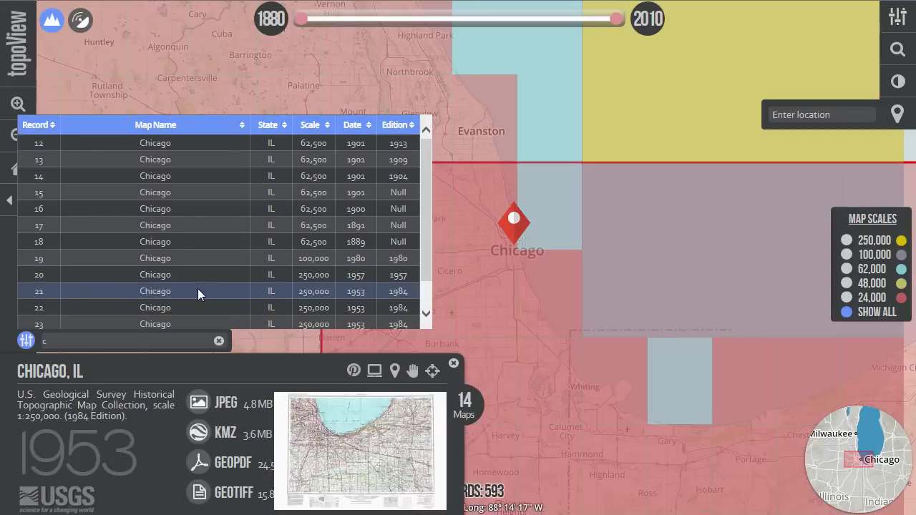
{"action": "mouse_move", "coordinate": [498, 407]}
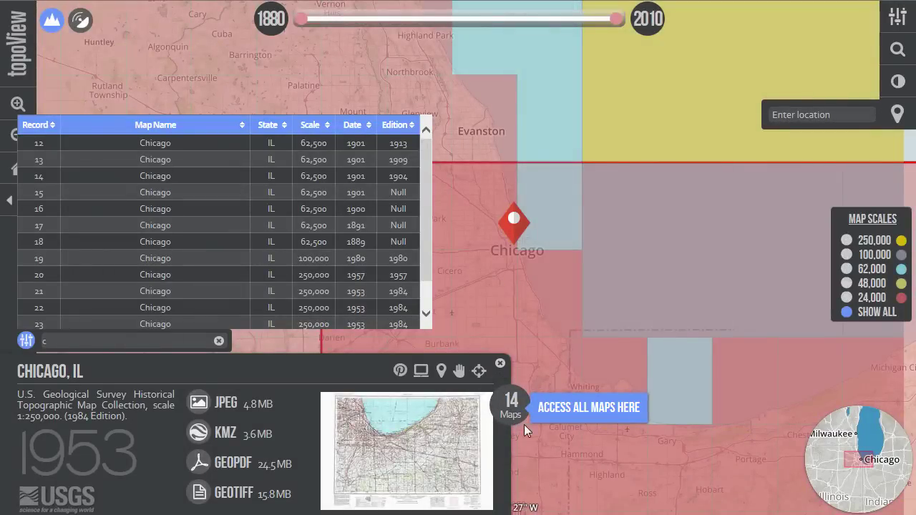
{"action": "left_click", "coordinate": [422, 146]}
{"action": "scroll", "coordinate": [422, 193], "scroll_direction": "down", "scroll_amount": 2}
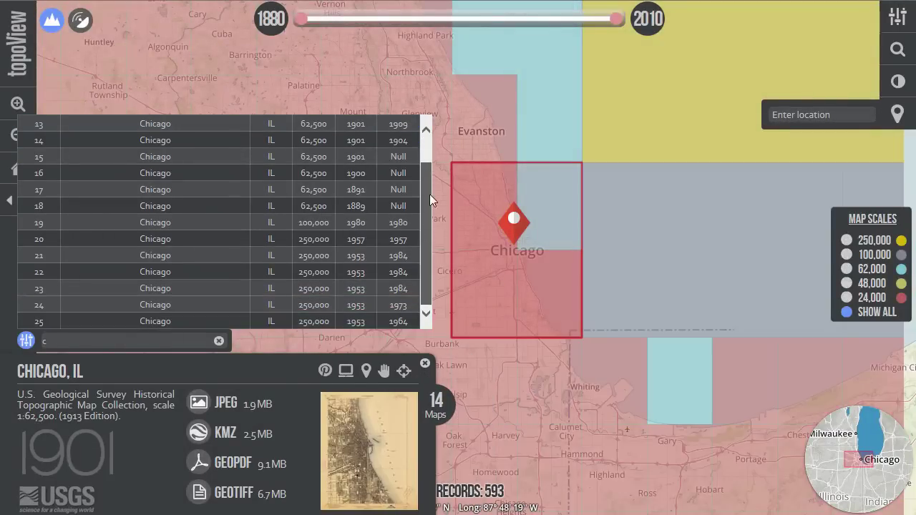
{"action": "scroll", "coordinate": [432, 165], "scroll_direction": "up", "scroll_amount": 1}
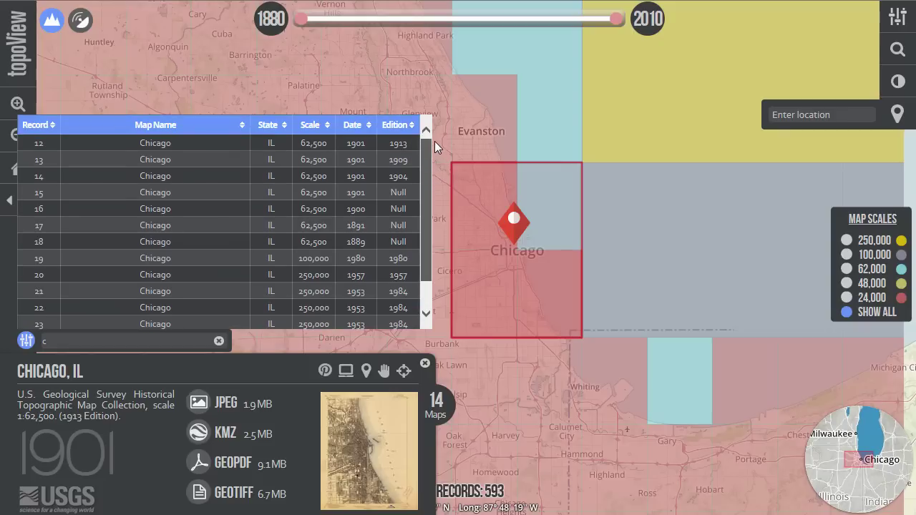
Step: Sort the filtered maps by scale from 250,000 downward and by date with the oldest first, and clear the results filter
{"action": "left_click", "coordinate": [318, 125]}
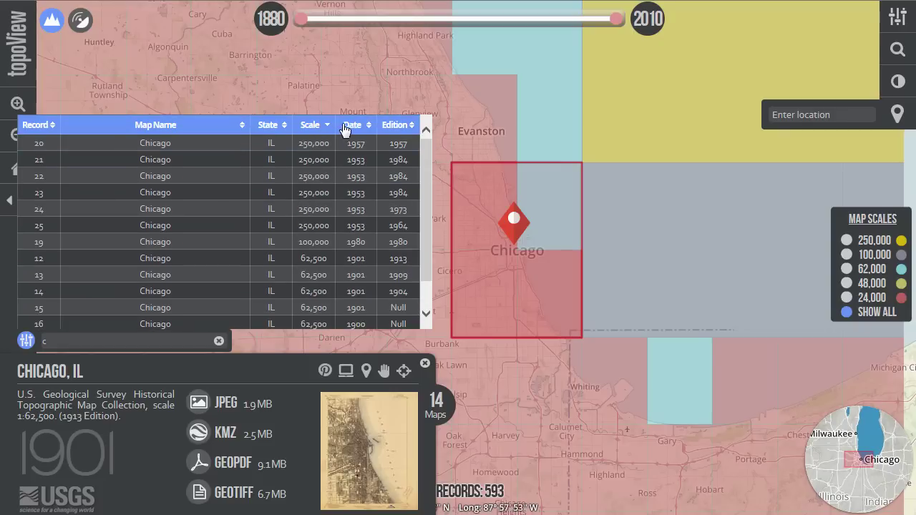
{"action": "left_click", "coordinate": [349, 127]}
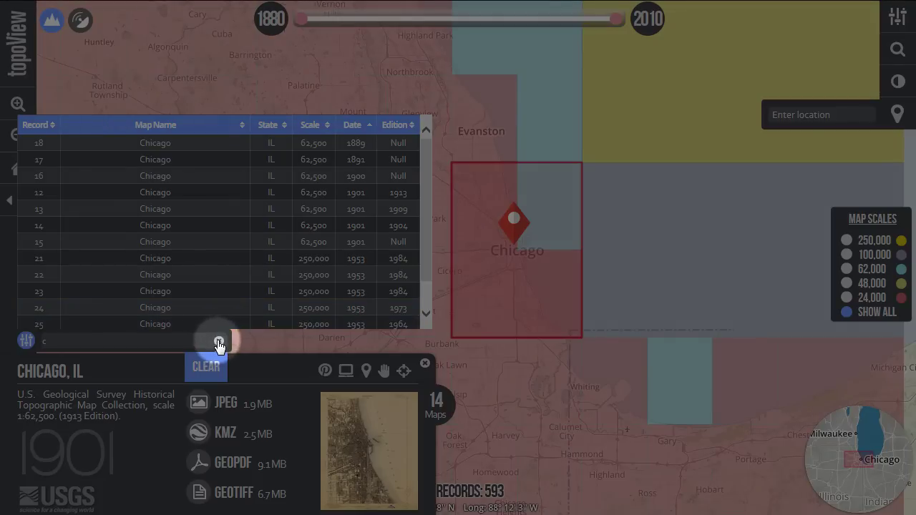
{"action": "left_click", "coordinate": [219, 344]}
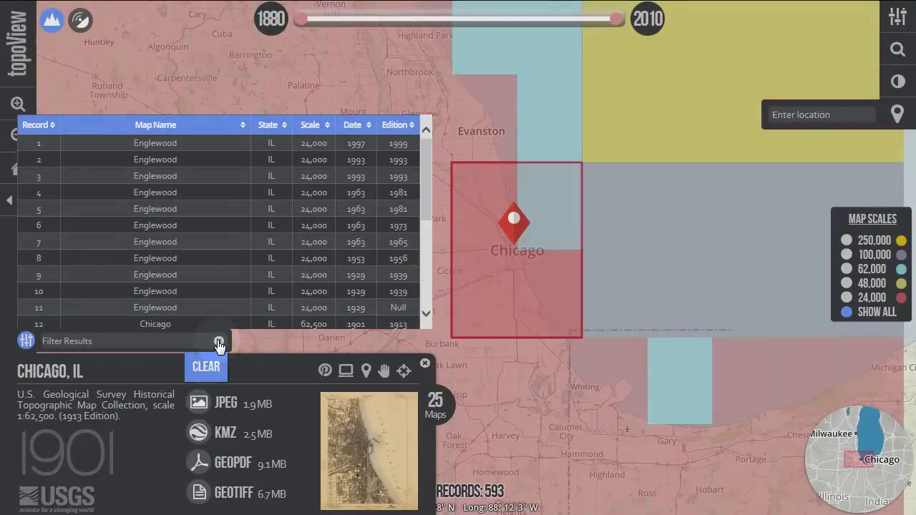